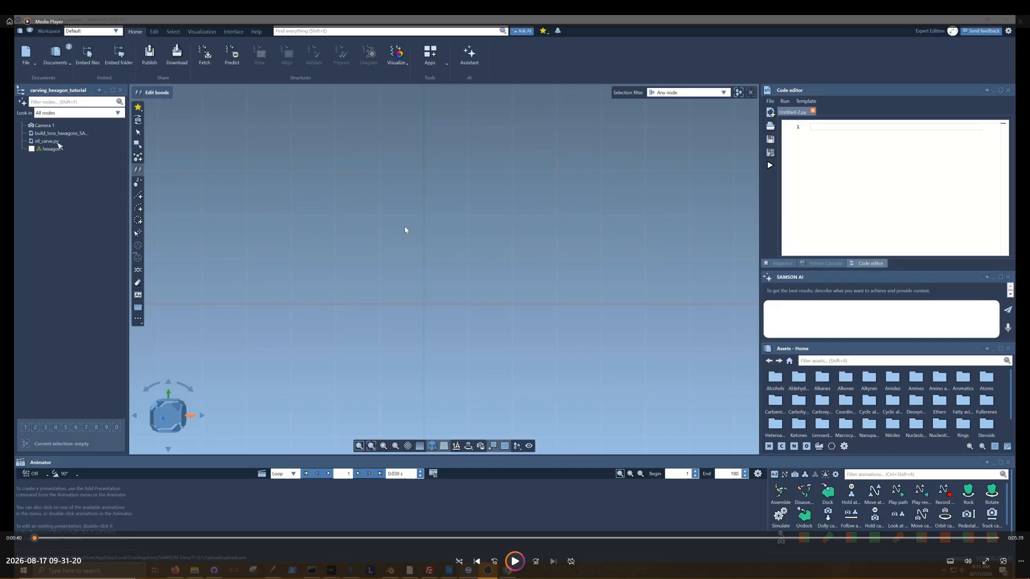
# Switch to the browser and look through the SAMSON Connect profile's published documents for the carving_hexagon_tutorial document.
pyautogui.press('space')
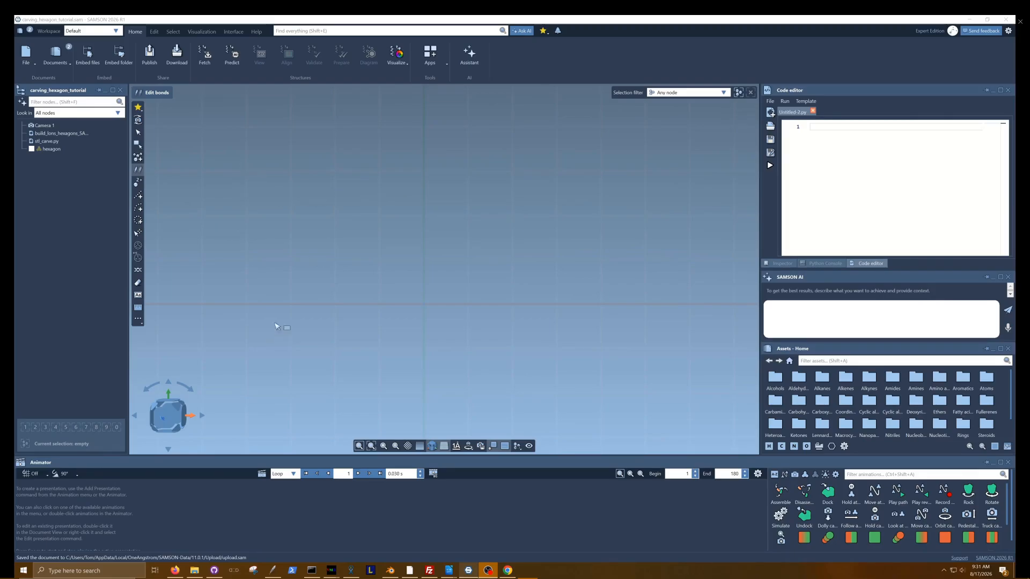
pyautogui.click(511, 571)
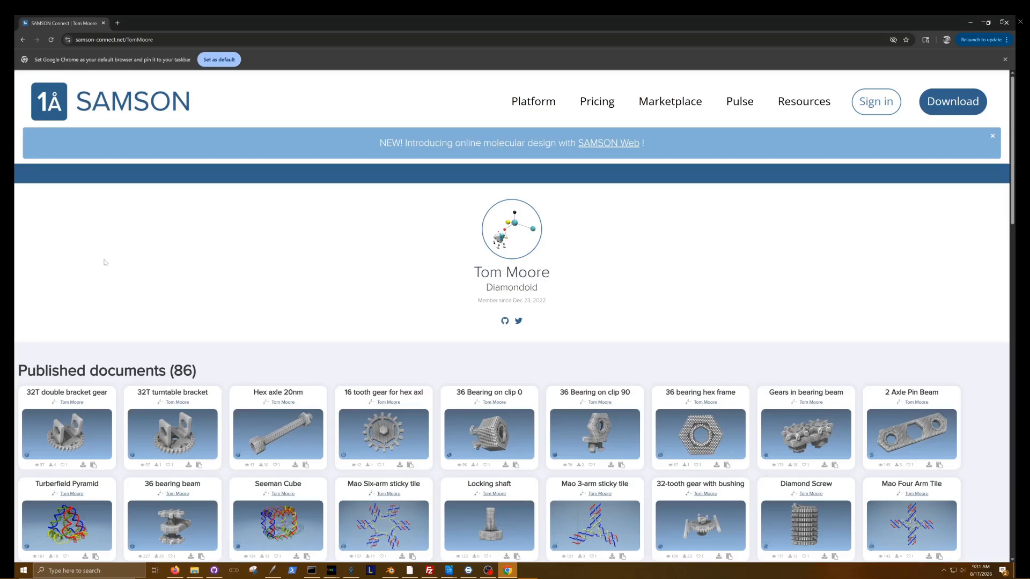
pyautogui.scroll(-1, 103, 263)
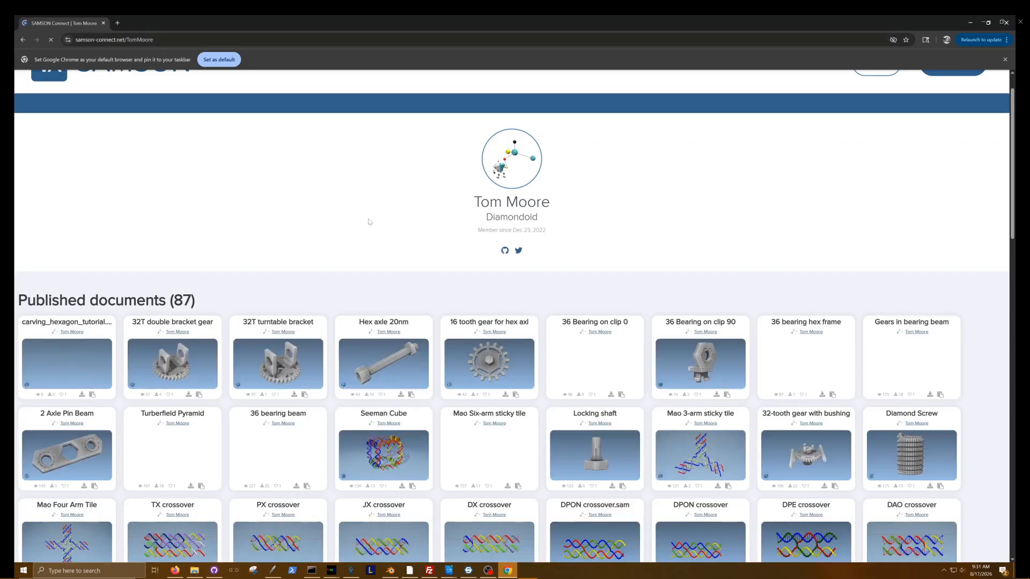
pyautogui.scroll(-1, 369, 221)
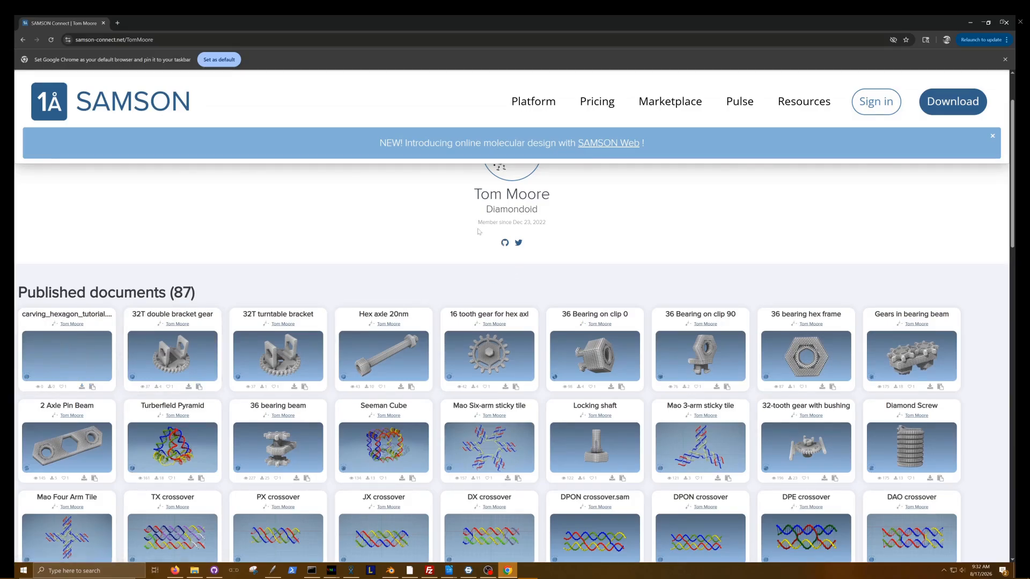
# Switch back to SAMSON, show the hexagon mesh, view it from several angles and hide it again.
pyautogui.click(468, 571)
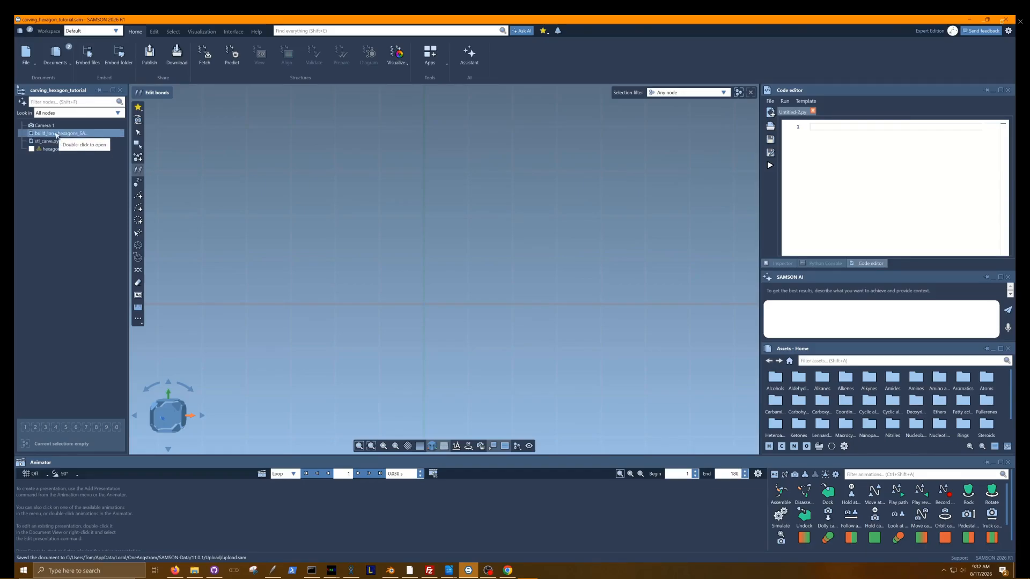
pyautogui.click(32, 149)
pyautogui.moveTo(306, 247)
pyautogui.mouseDown(button='middle')
pyautogui.moveTo(339, 252)
pyautogui.moveTo(340, 209)
pyautogui.moveTo(481, 233)
pyautogui.moveTo(321, 239)
pyautogui.mouseUp(button='middle')
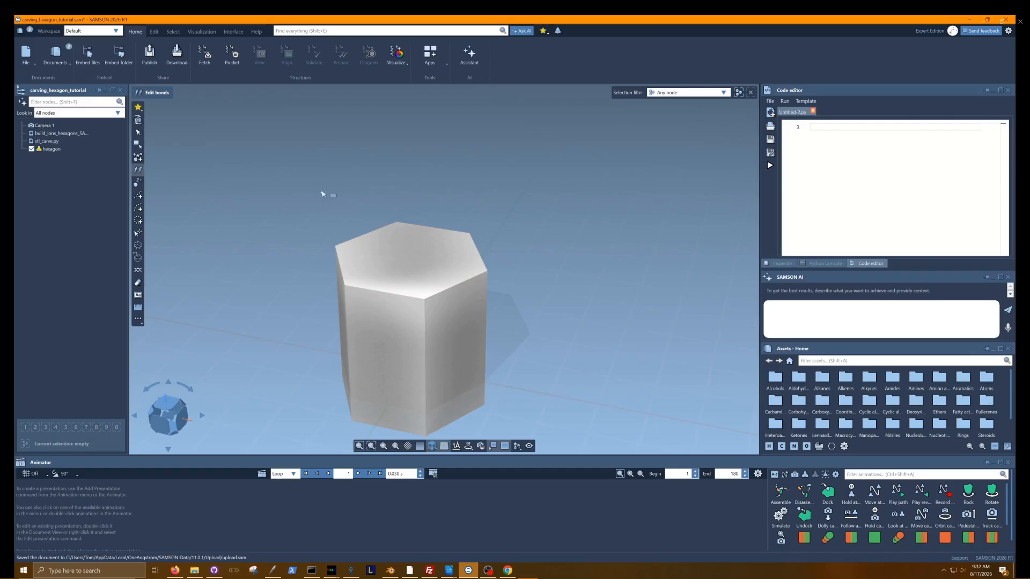
pyautogui.moveTo(333, 175); pyautogui.dragTo(350, 154, button='middle')
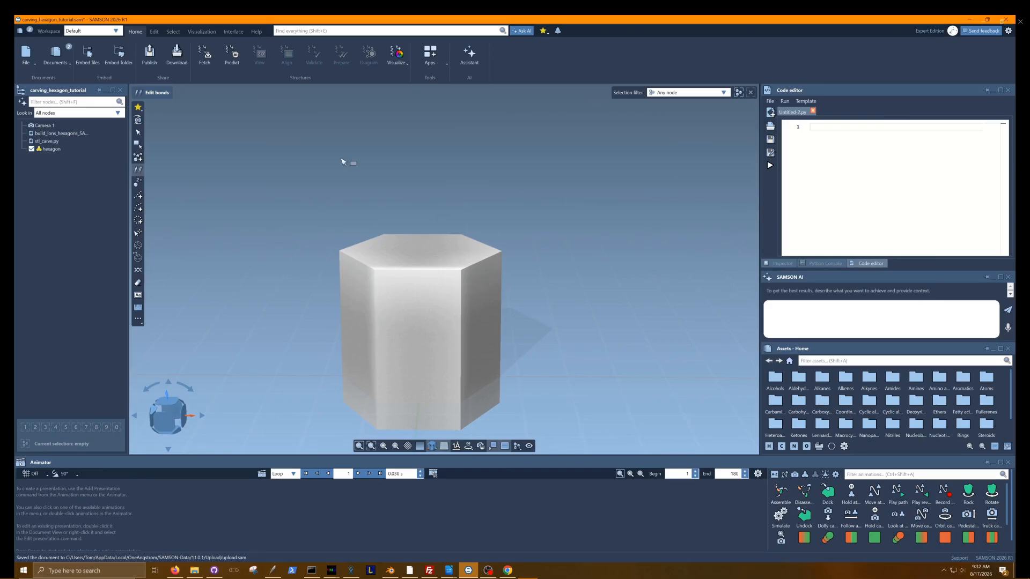
pyautogui.click(31, 149)
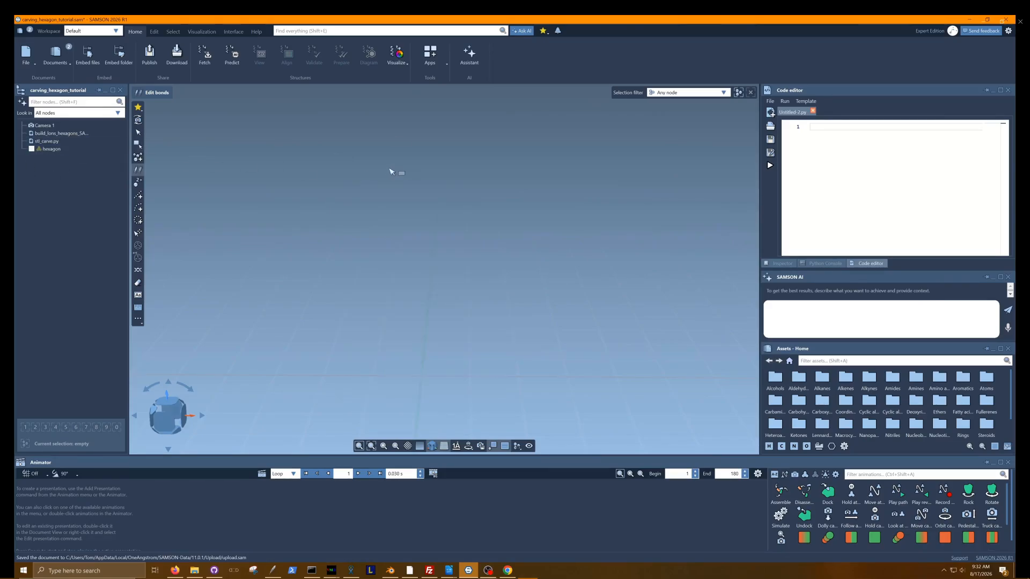
# Open the build_lons_hexagons_SAMSON.py script from the document in the code editor.
pyautogui.click(67, 133)
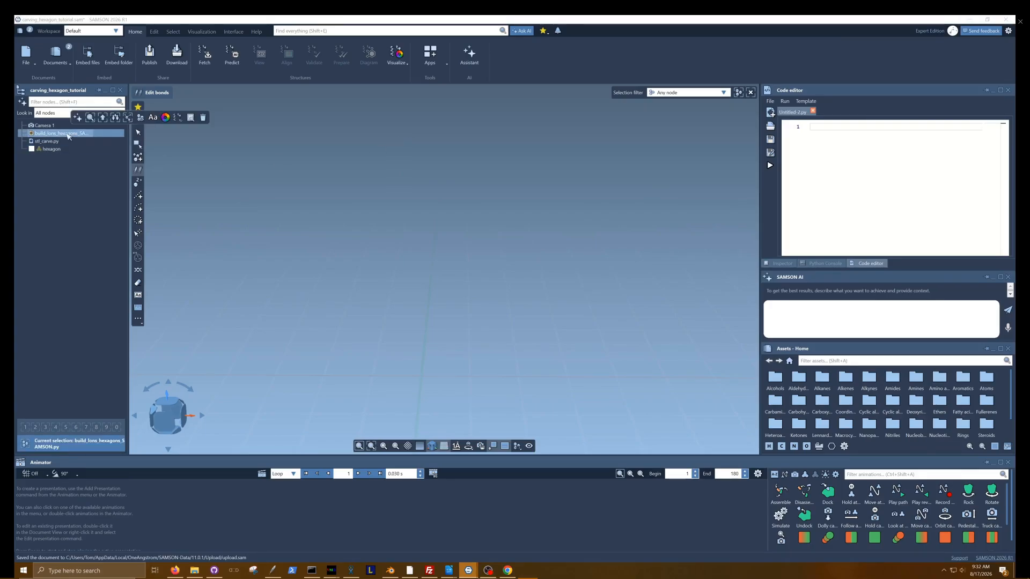
pyautogui.rightClick(67, 135)
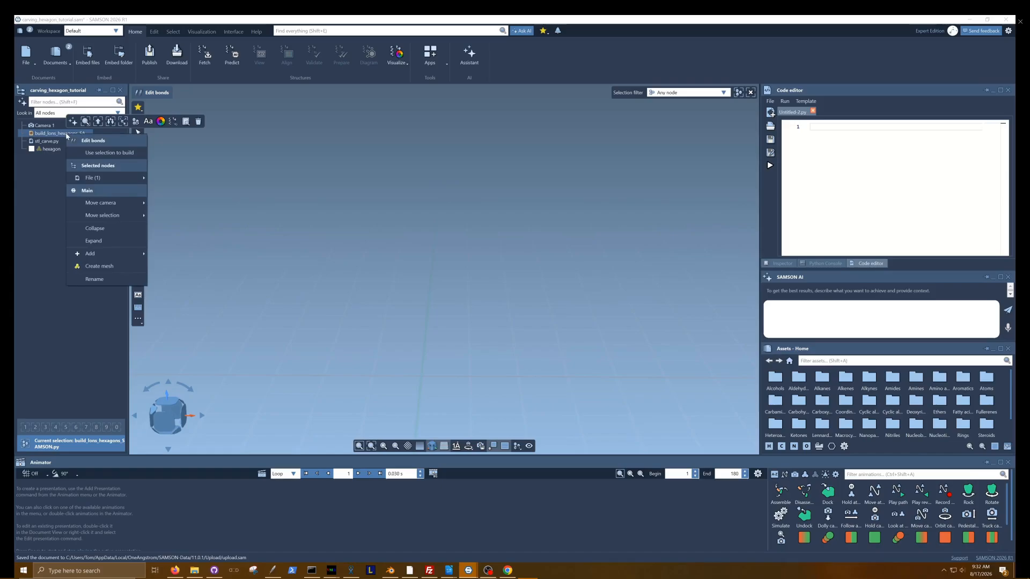
pyautogui.moveTo(112, 177)
pyautogui.click(187, 183)
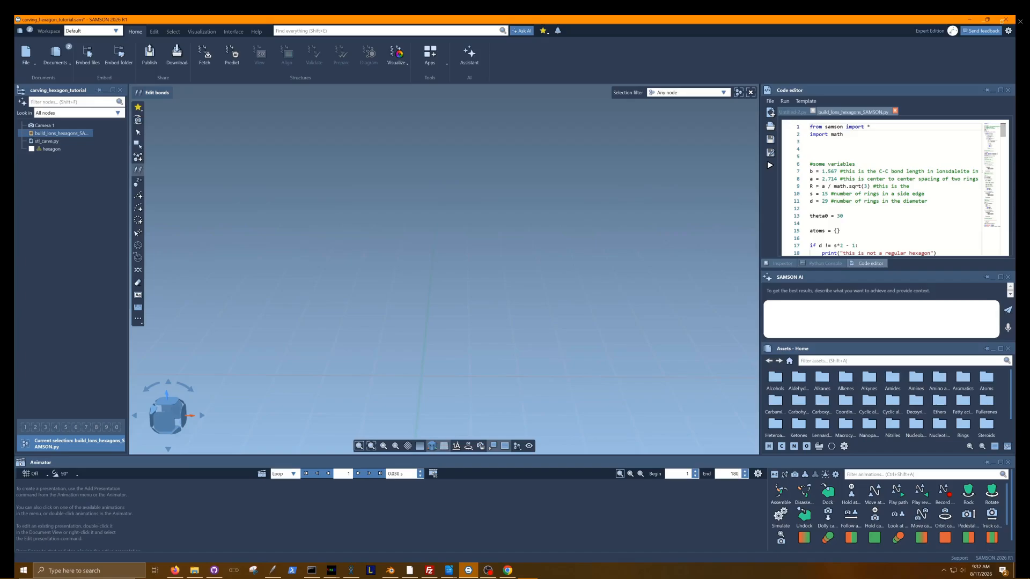
# Set the script's side-edge ring count s to 12 and diameter ring count d to 23, and run it.
pyautogui.moveTo(829, 194); pyautogui.dragTo(822, 194)
pyautogui.write('12')
pyautogui.moveTo(828, 201); pyautogui.dragTo(822, 201)
pyautogui.write('23')
pyautogui.click(810, 208)
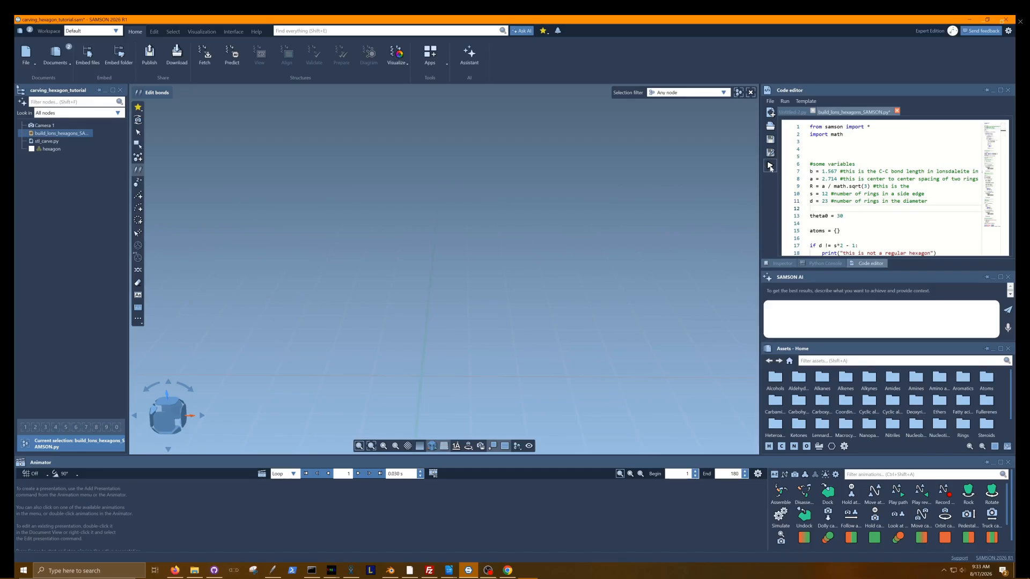
pyautogui.click(770, 166)
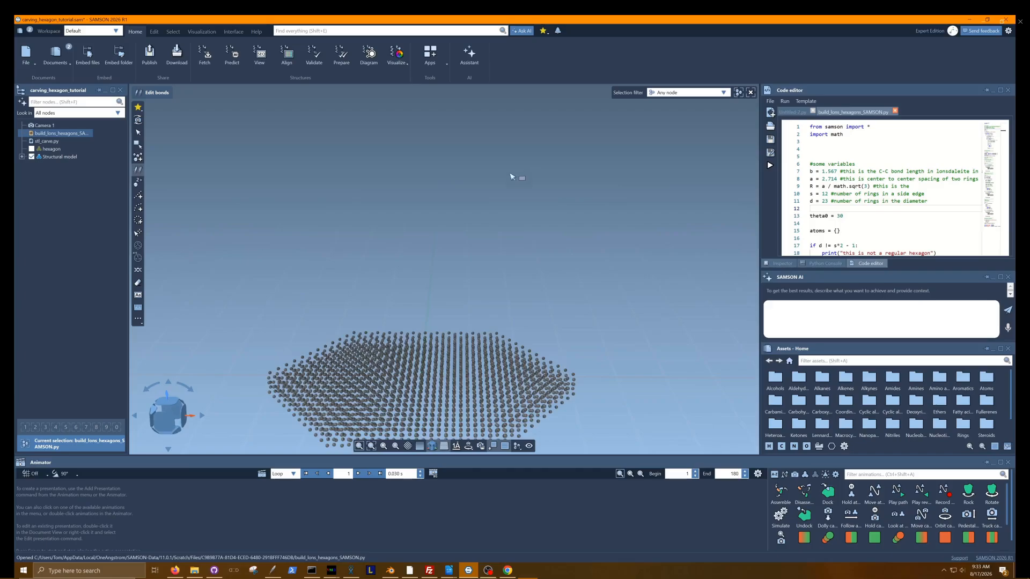
# Create covalent bonds between the atoms of the generated structural model.
pyautogui.click(168, 414)
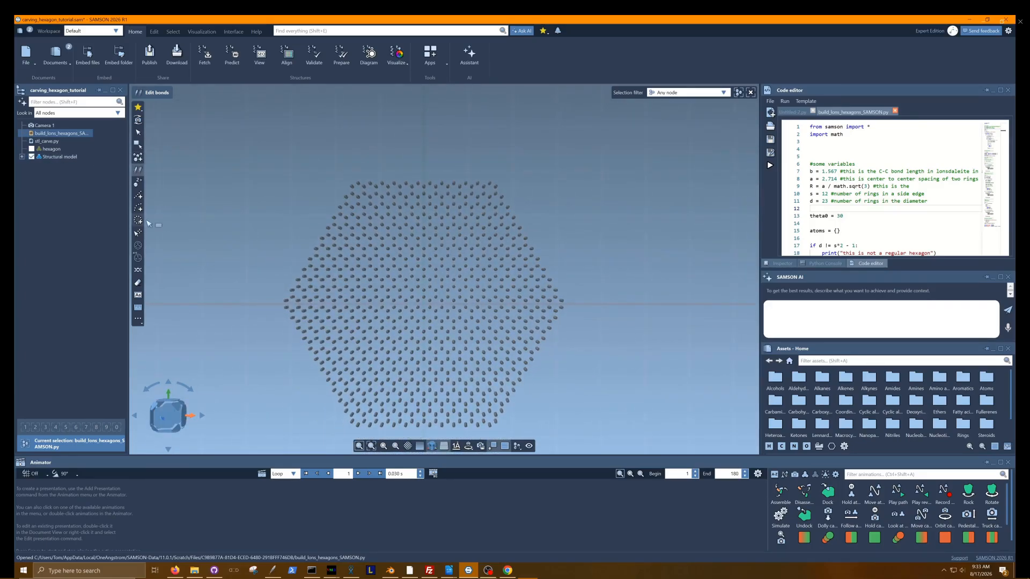
pyautogui.click(58, 156)
pyautogui.rightClick(60, 158)
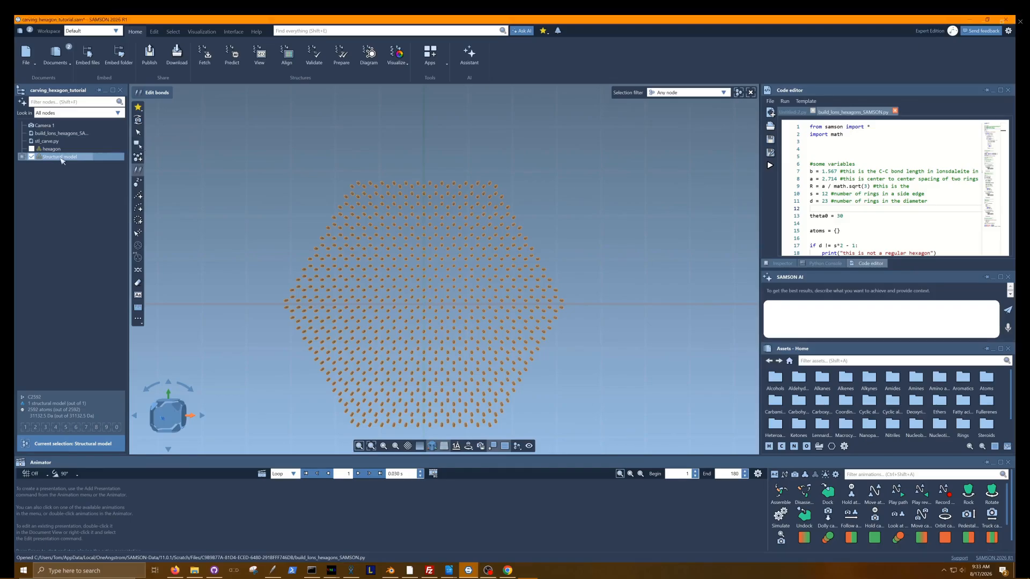
pyautogui.moveTo(88, 204)
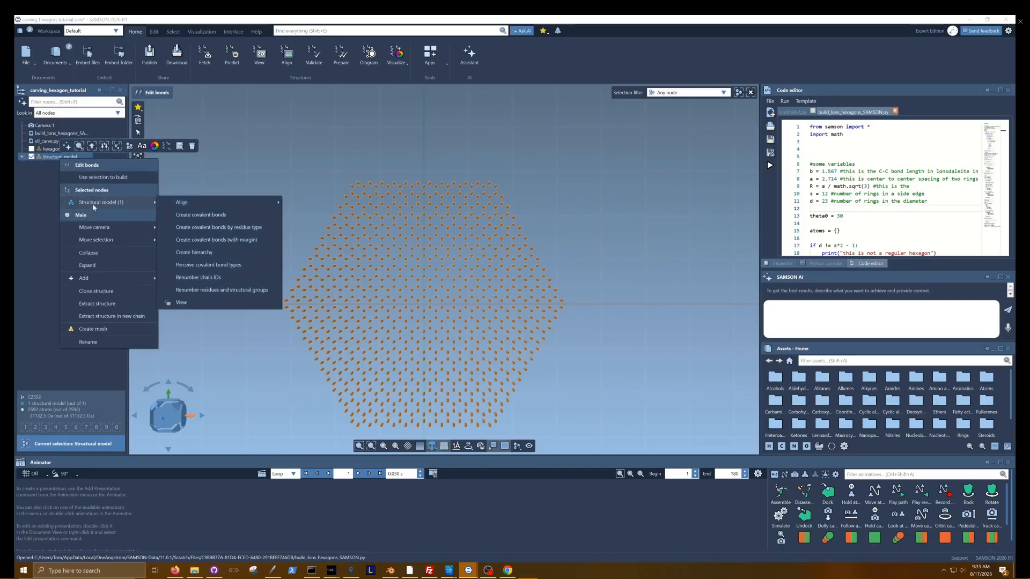
pyautogui.click(211, 217)
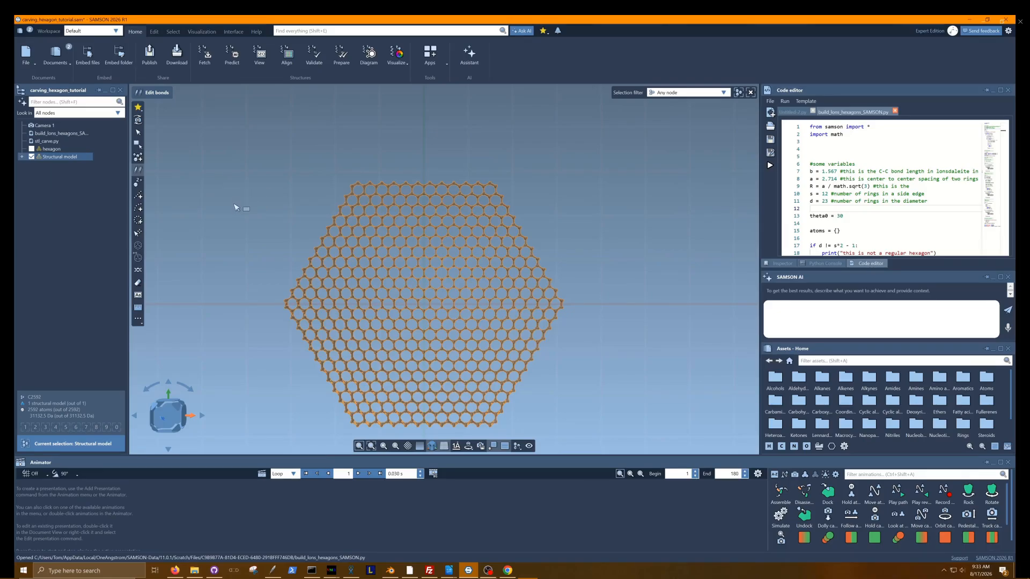
# Set up a linear pattern stacking copies of the structural model upward, with 9 instances.
pyautogui.moveTo(554, 330); pyautogui.dragTo(593, 238, button='middle')
pyautogui.moveTo(575, 300); pyautogui.dragTo(574, 250, button='middle')
pyautogui.moveTo(522, 378); pyautogui.dragTo(525, 381, button='right')
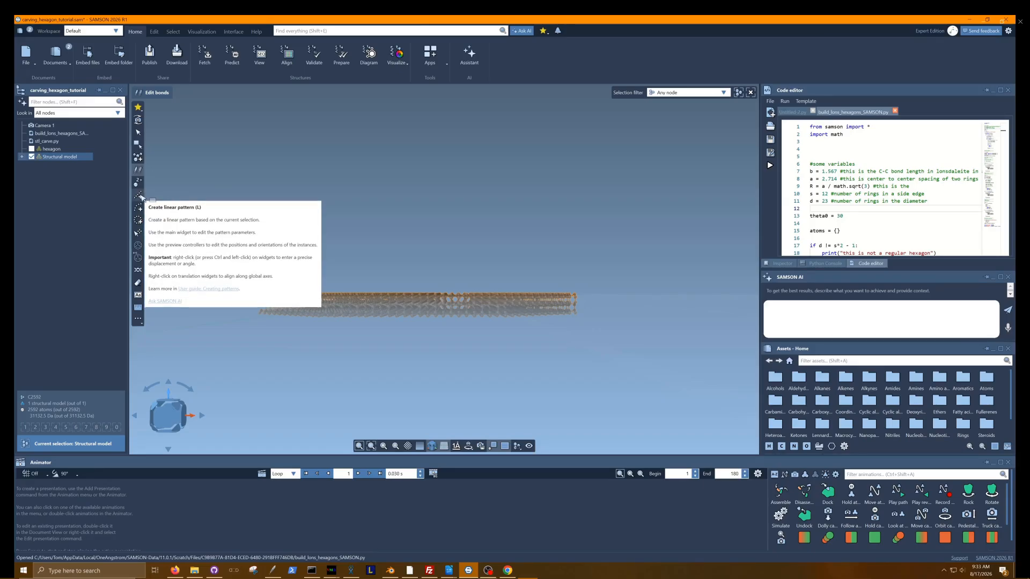
pyautogui.click(138, 196)
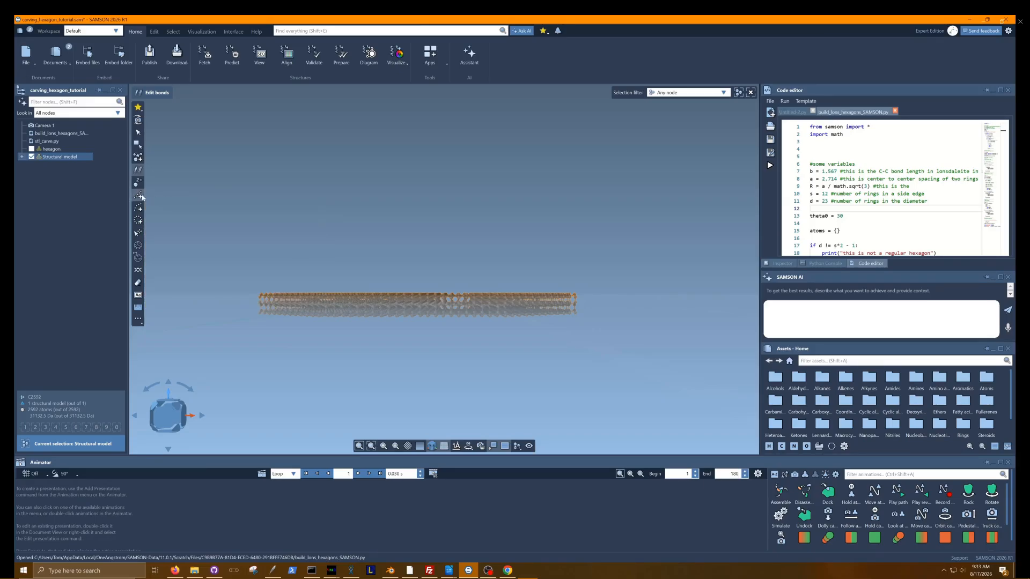
pyautogui.moveTo(635, 306); pyautogui.dragTo(607, 119)
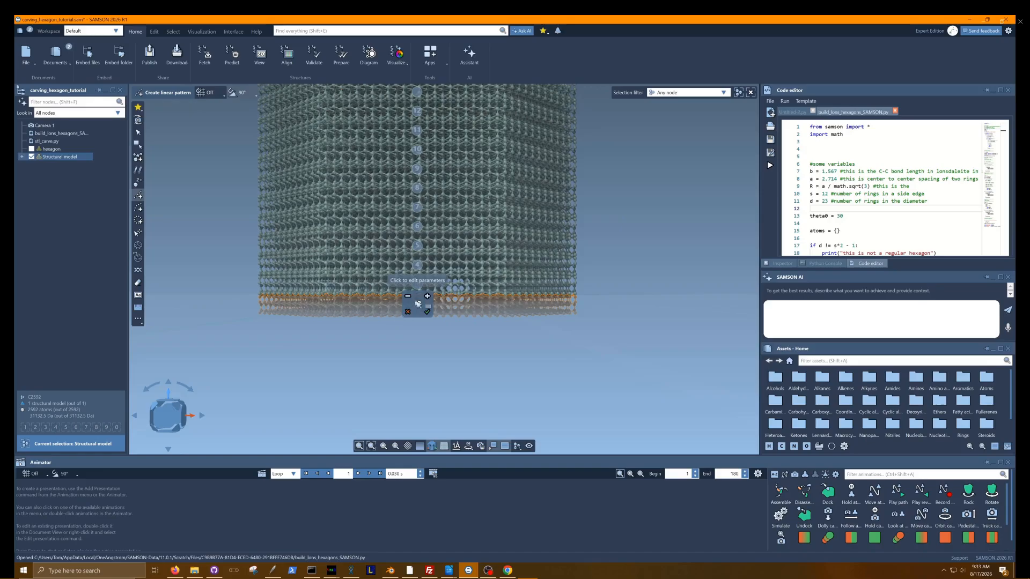
pyautogui.click(408, 297)
pyautogui.click(408, 297)
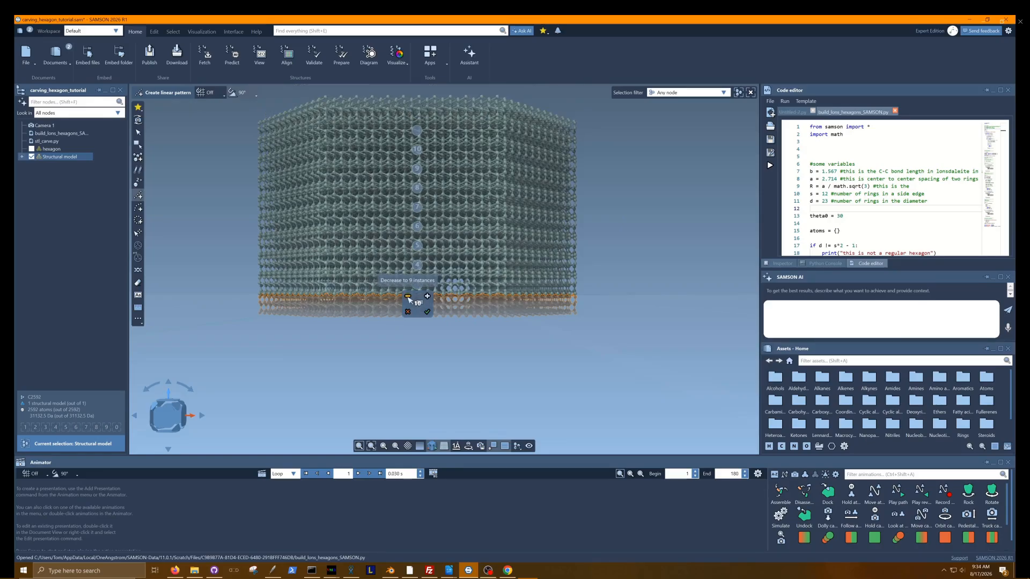
pyautogui.click(407, 296)
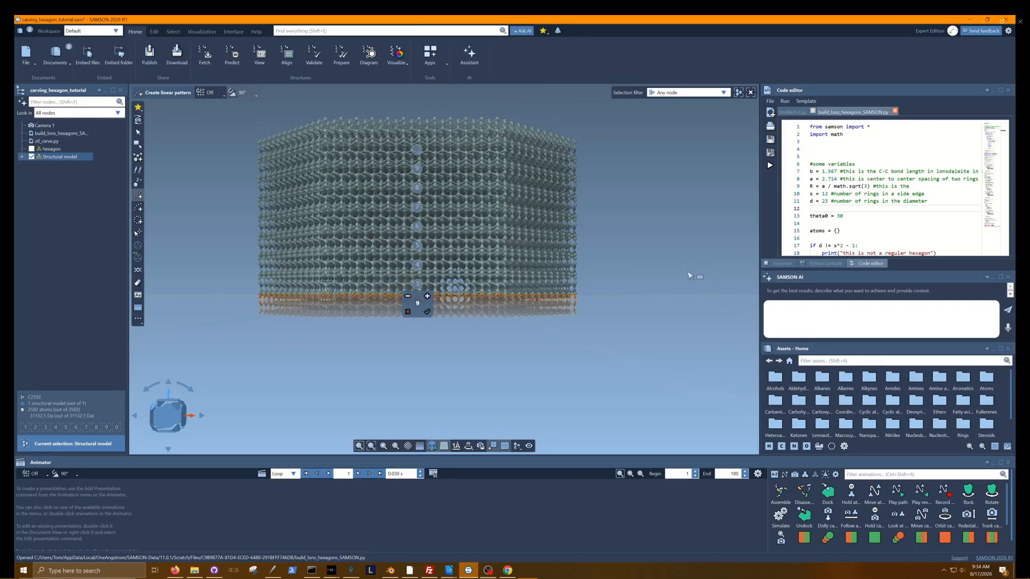
pyautogui.moveTo(652, 230); pyautogui.dragTo(644, 252, button='middle')
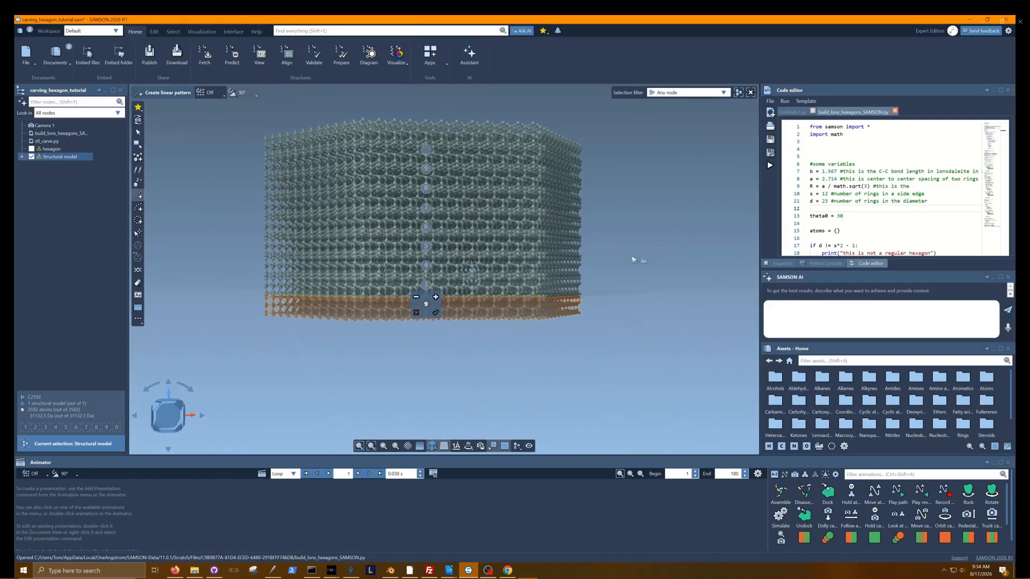
pyautogui.scroll(3, 612, 302)
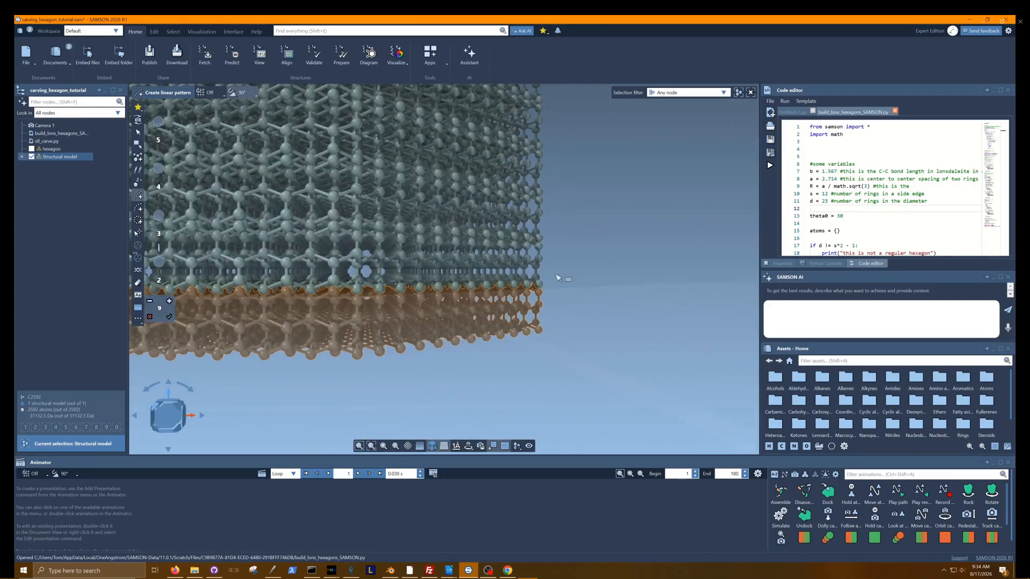
pyautogui.rightClick(558, 275)
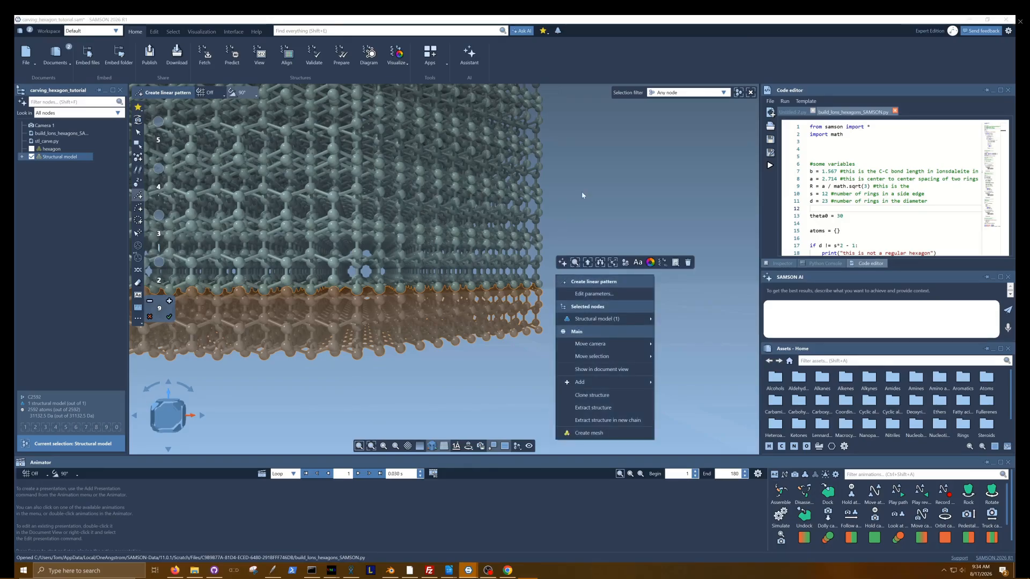
pyautogui.click(584, 214)
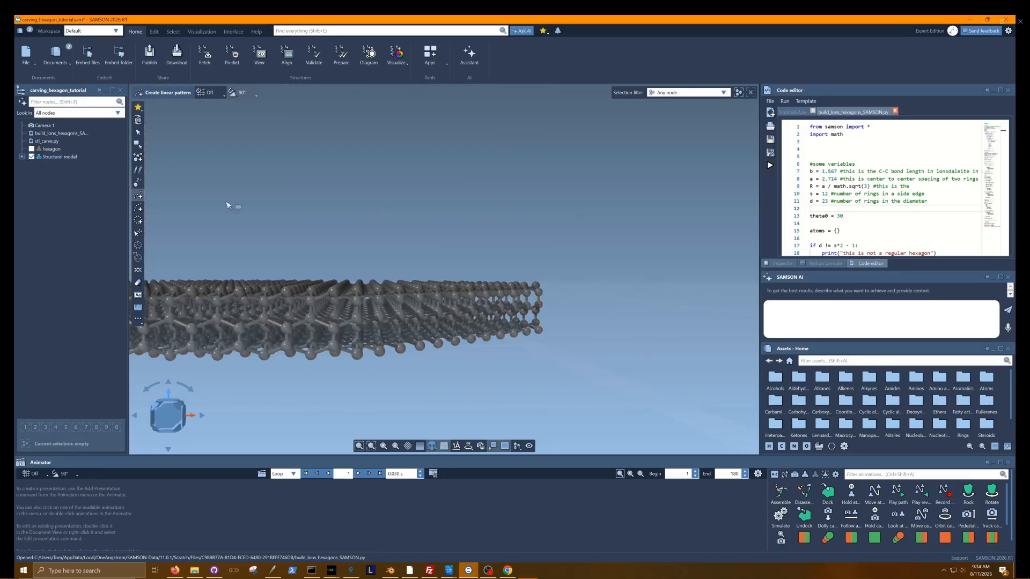
pyautogui.moveTo(252, 246); pyautogui.dragTo(365, 301)
pyautogui.moveTo(396, 179)
pyautogui.mouseDown(button='middle')
pyautogui.moveTo(482, 198)
pyautogui.moveTo(553, 231)
pyautogui.moveTo(513, 233)
pyautogui.moveTo(378, 188)
pyautogui.mouseUp(button='middle')
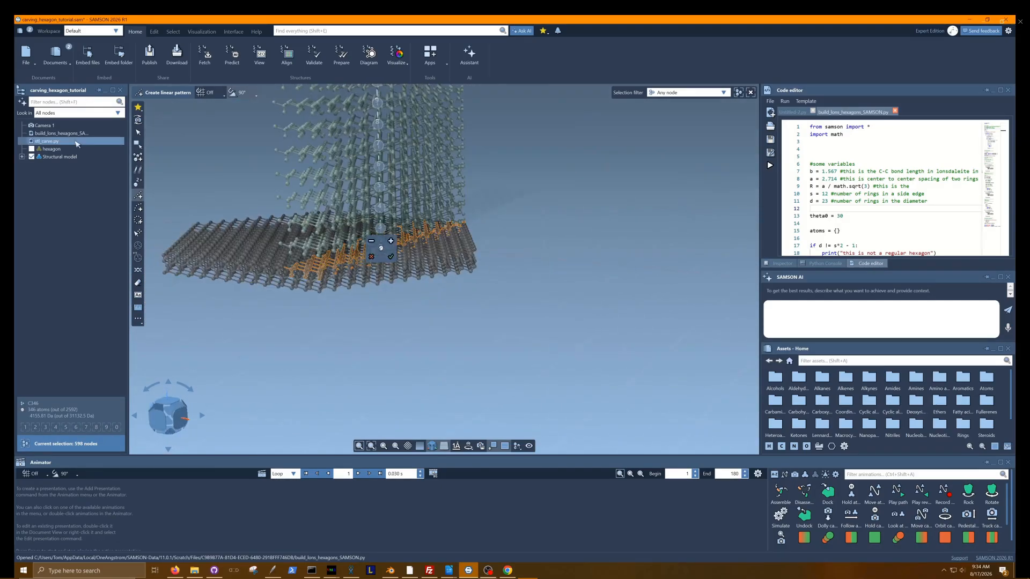
pyautogui.click(53, 157)
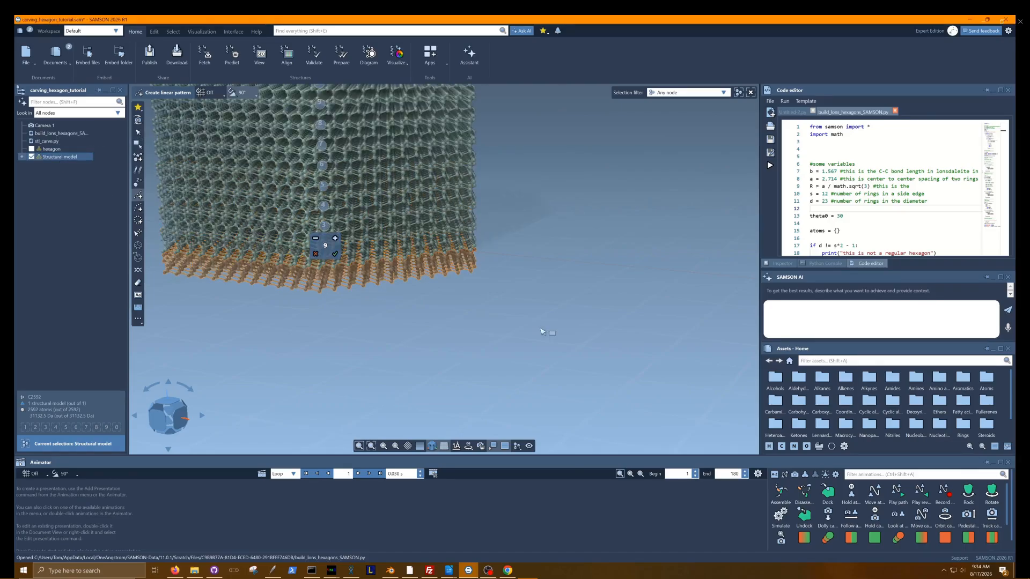
# Tighten the linear pattern's spacing so the stacked layers meet, check the fit from the side, and accept the 9-instance pattern.
pyautogui.moveTo(518, 334); pyautogui.dragTo(534, 355, button='middle')
pyautogui.scroll(5, 552, 317)
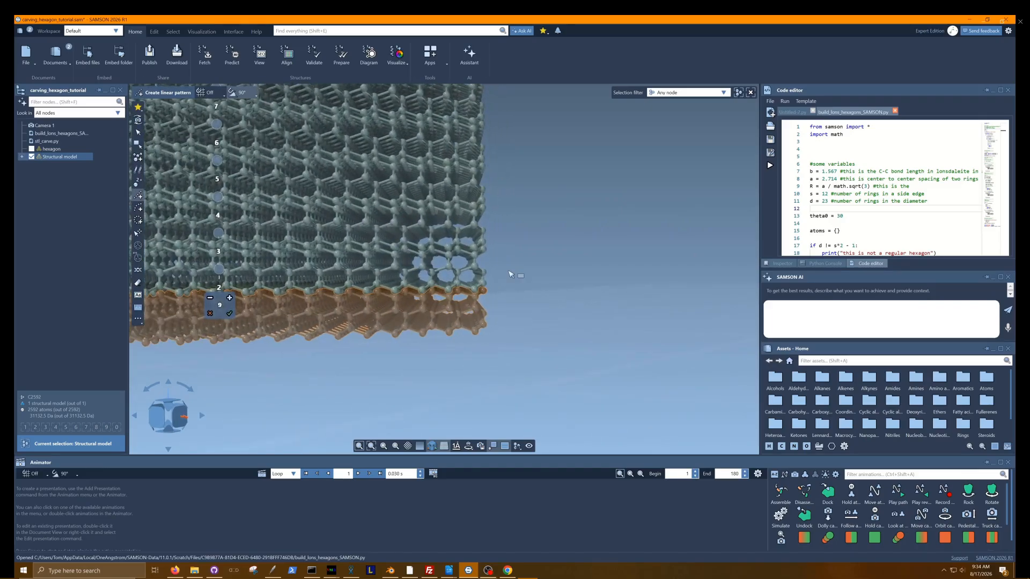
pyautogui.moveTo(485, 283); pyautogui.dragTo(486, 291)
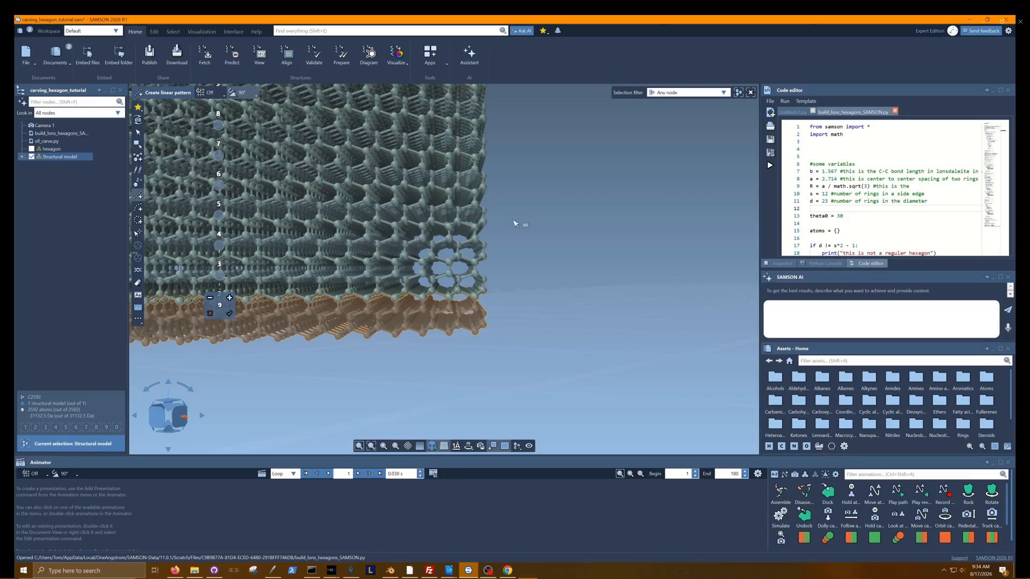
pyautogui.moveTo(540, 257); pyautogui.dragTo(572, 363, button='middle')
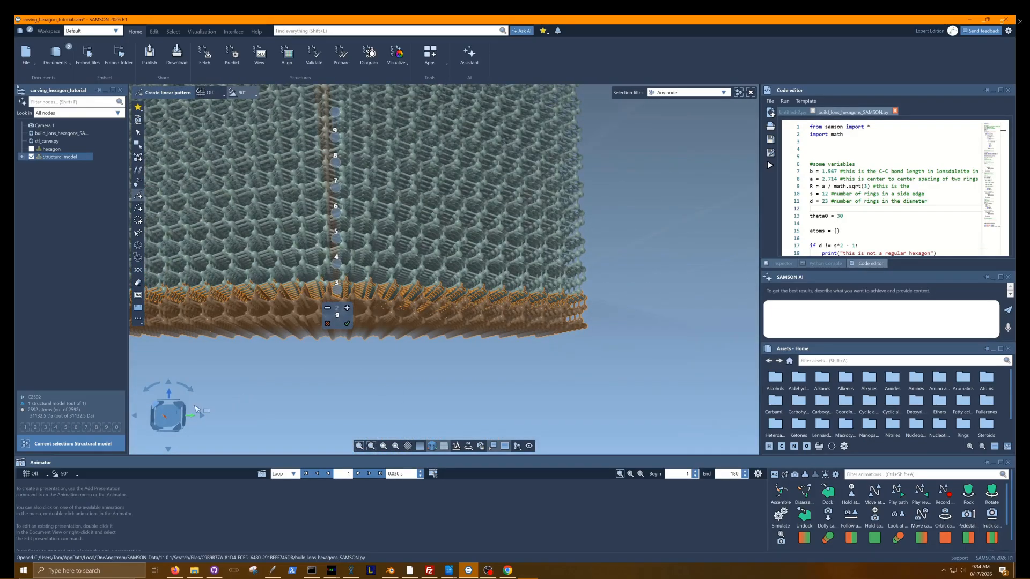
pyautogui.click(167, 415)
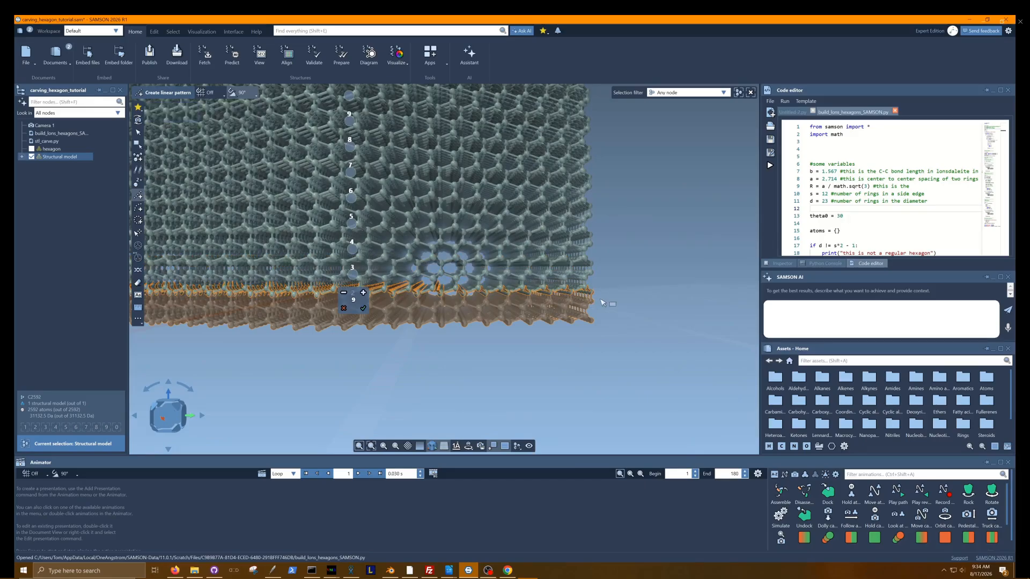
pyautogui.scroll(-3, 651, 304)
pyautogui.scroll(3, 545, 364)
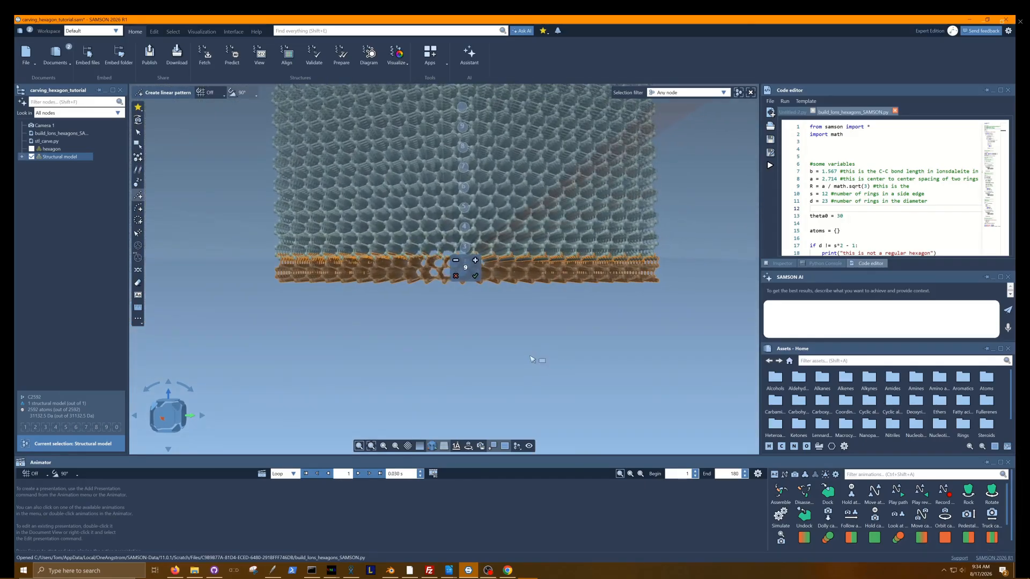
pyautogui.scroll(-2, 540, 356)
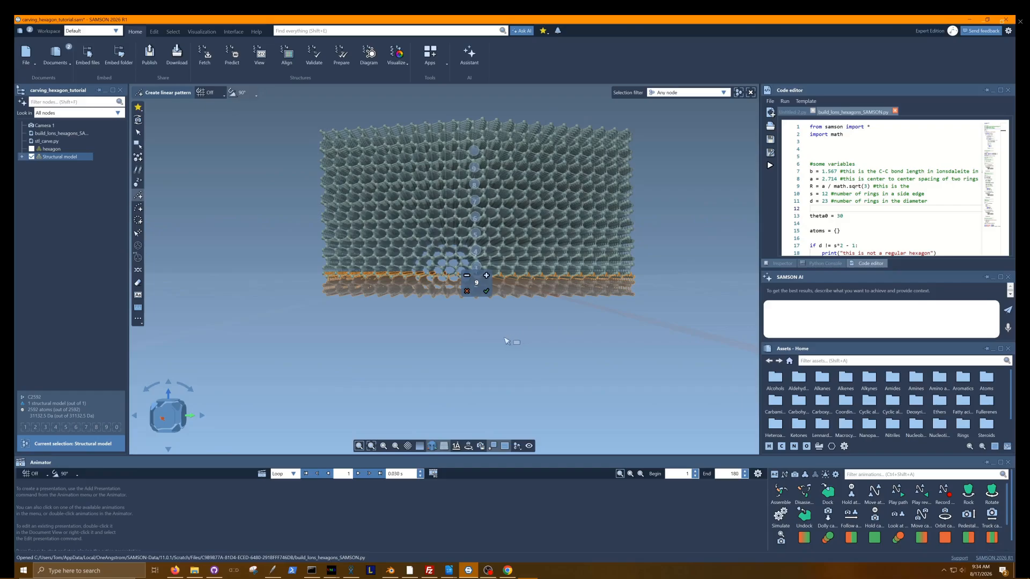
pyautogui.moveTo(505, 338); pyautogui.dragTo(462, 350, button='middle')
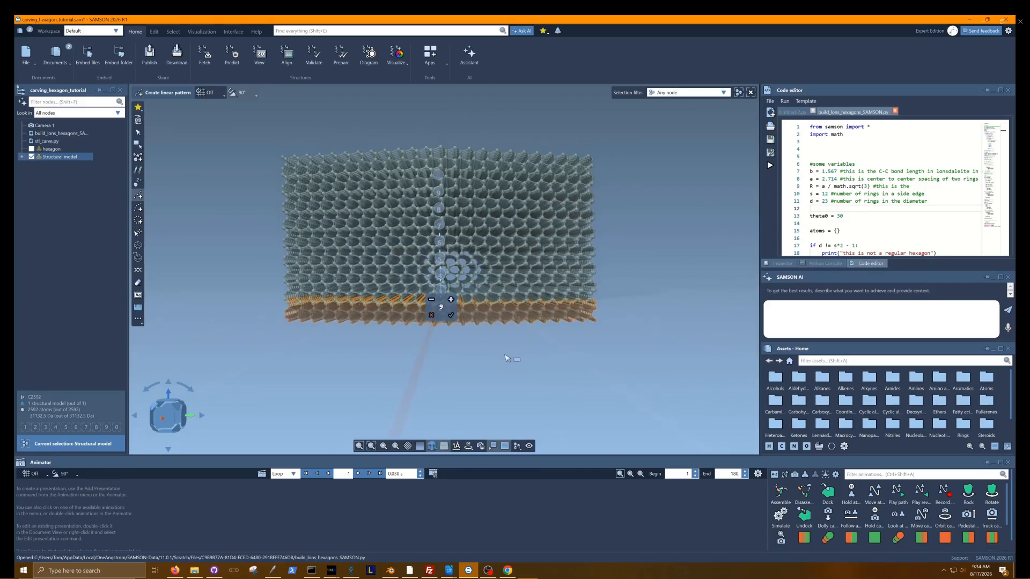
pyautogui.scroll(2, 512, 356)
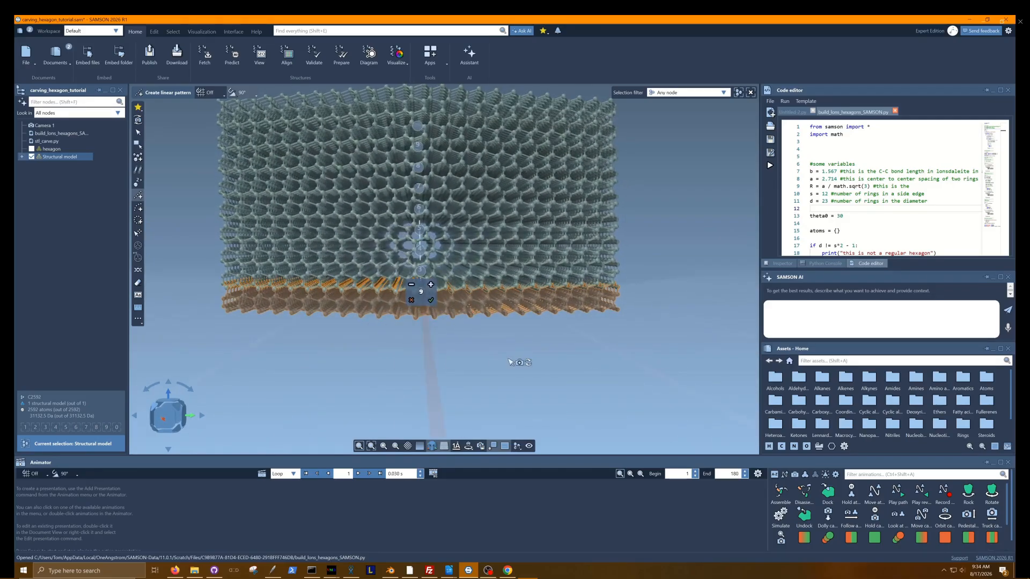
pyautogui.click(433, 301)
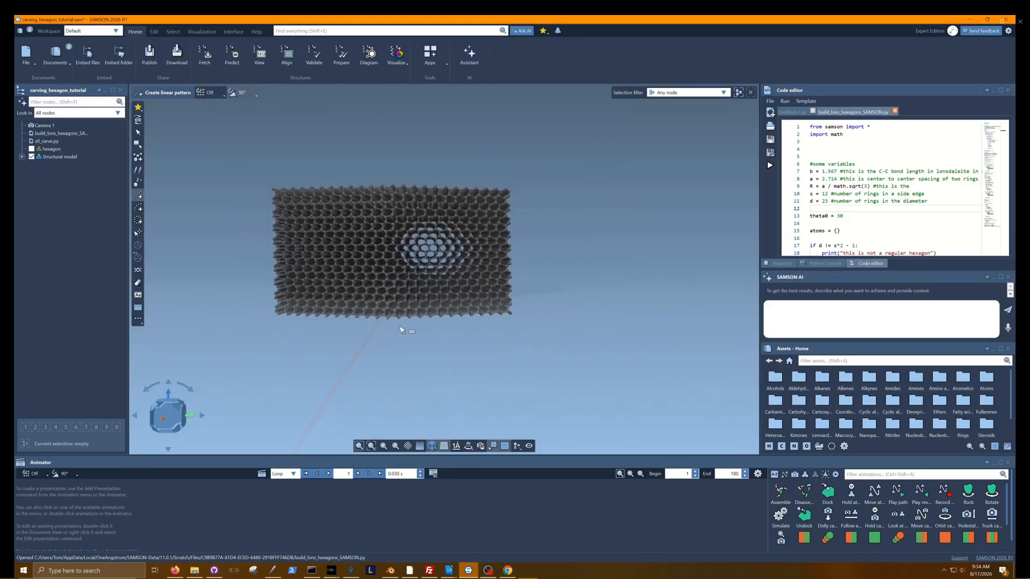
# Make the hexagon mesh visible alongside the stacked lonsdaleite block.
pyautogui.moveTo(384, 175); pyautogui.dragTo(558, 185, button='middle')
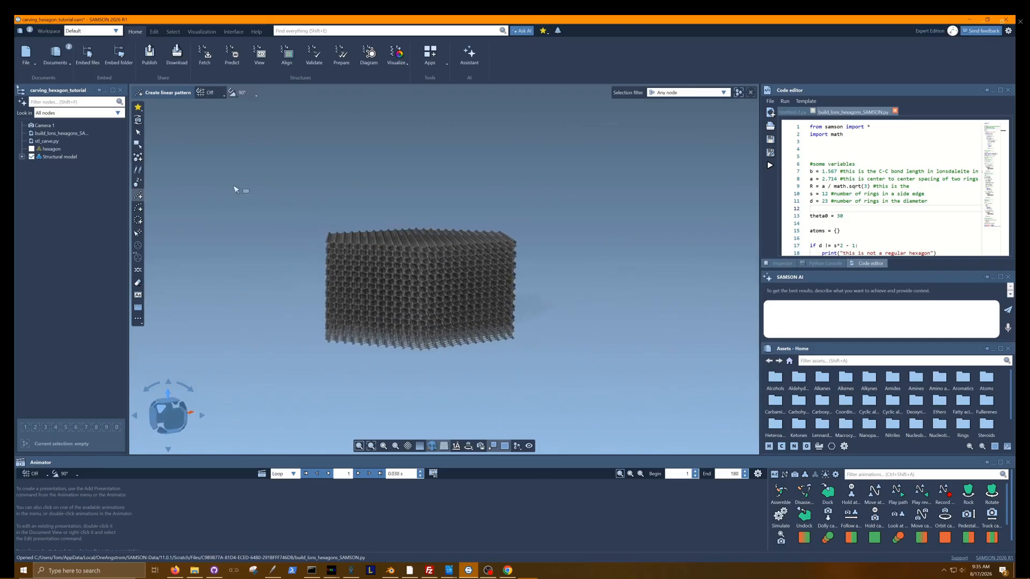
pyautogui.click(32, 148)
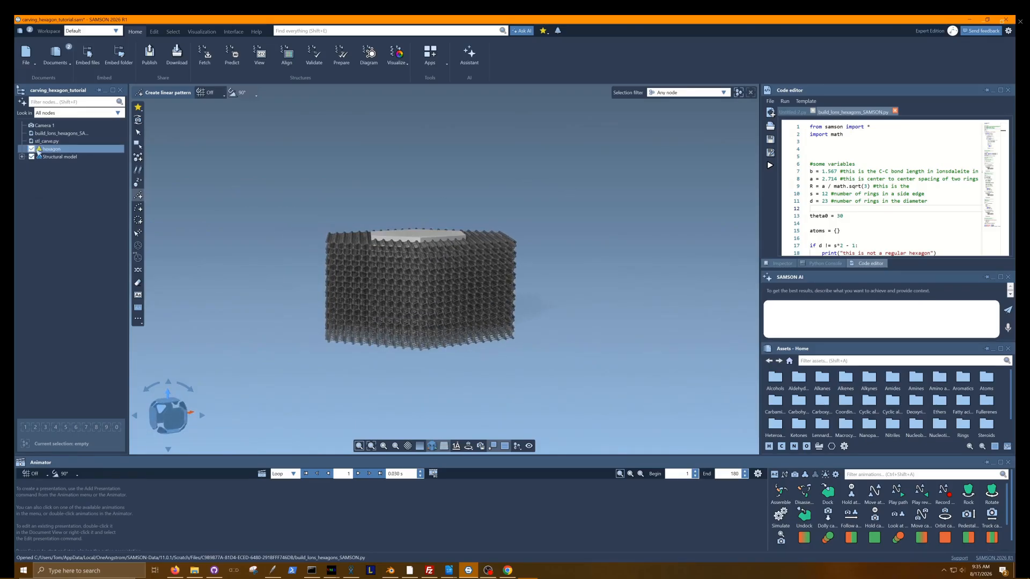
pyautogui.moveTo(345, 159); pyautogui.dragTo(368, 191, button='middle')
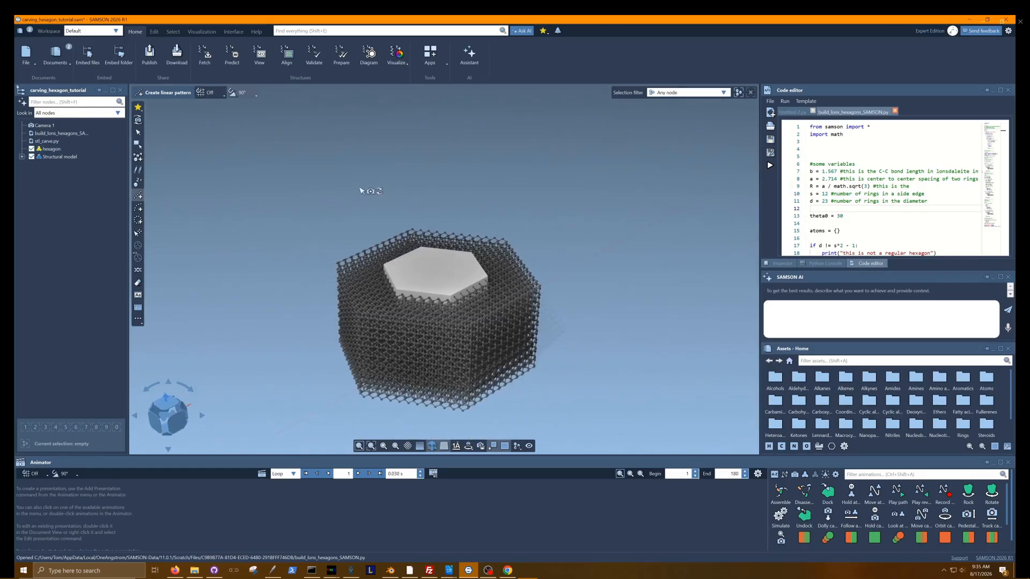
# Move the hexagon mesh away from the atom block by about (-77, 32) Å in the view plane.
pyautogui.click(466, 258)
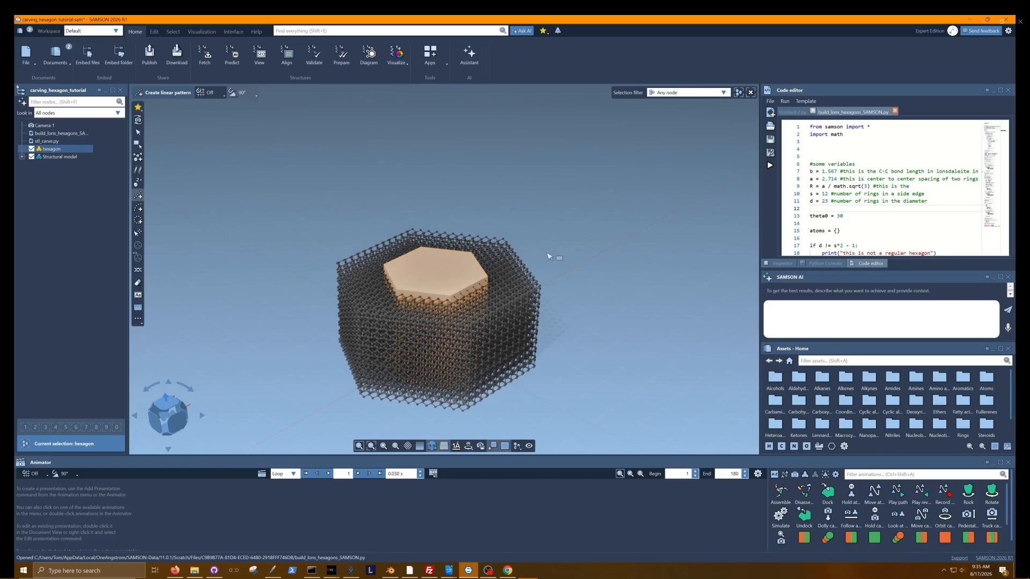
pyautogui.click(139, 258)
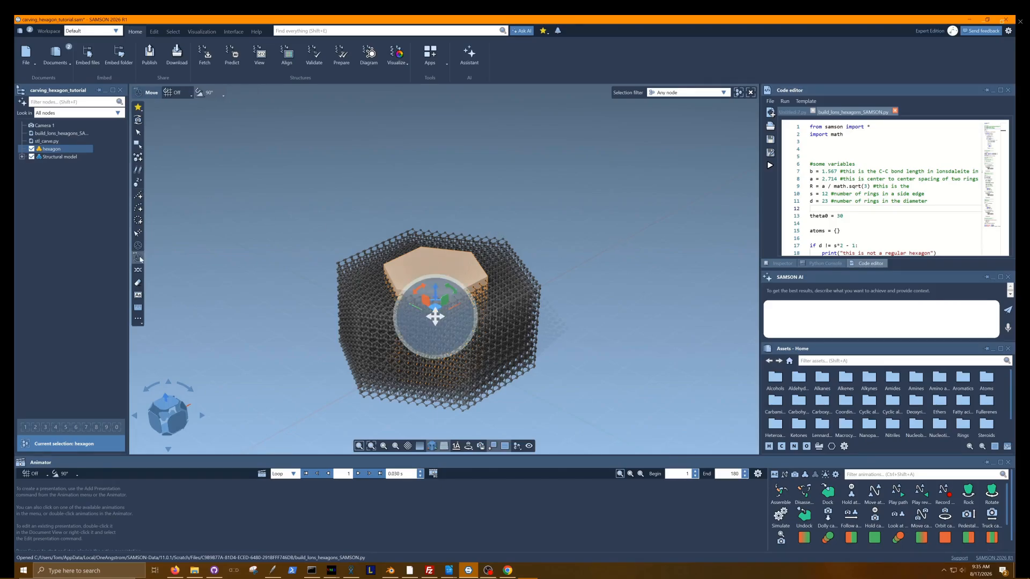
pyautogui.moveTo(435, 317); pyautogui.dragTo(177, 215)
pyautogui.click(392, 161)
pyautogui.scroll(-5, 393, 168)
pyautogui.scroll(-1, 392, 166)
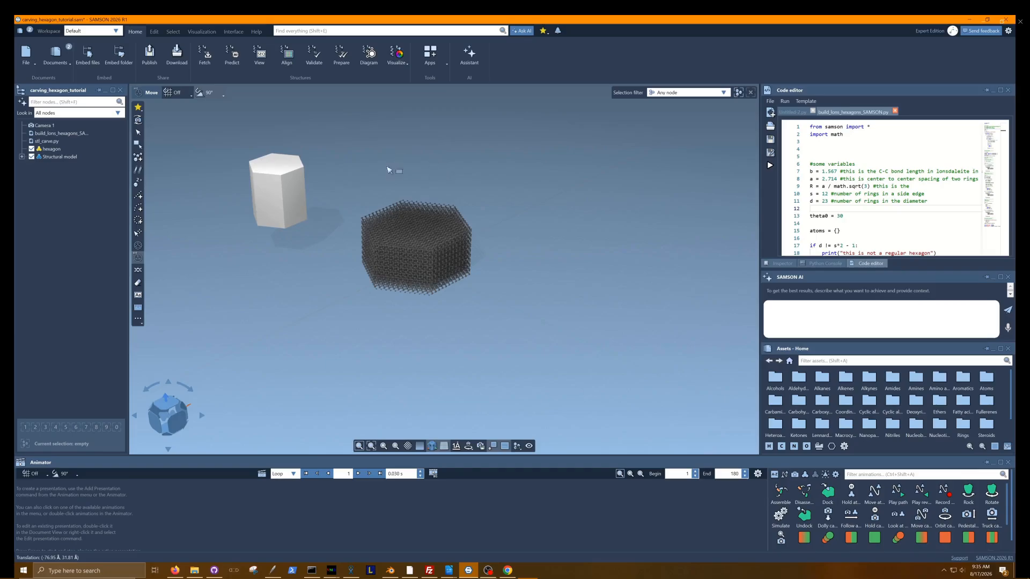
# Select the displaced hexagon mesh and align it with the origin.
pyautogui.click(167, 403)
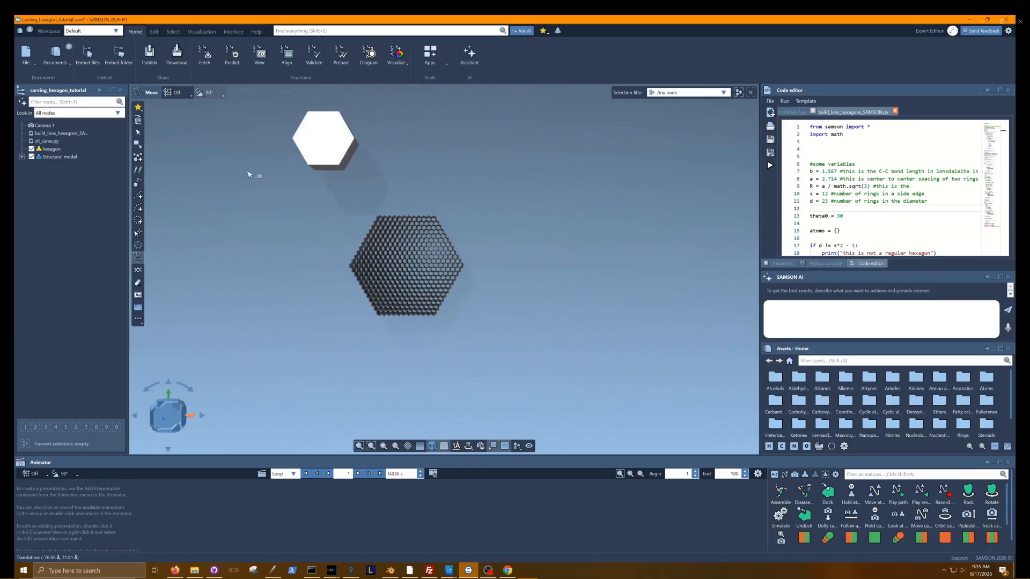
pyautogui.moveTo(262, 121); pyautogui.dragTo(397, 159)
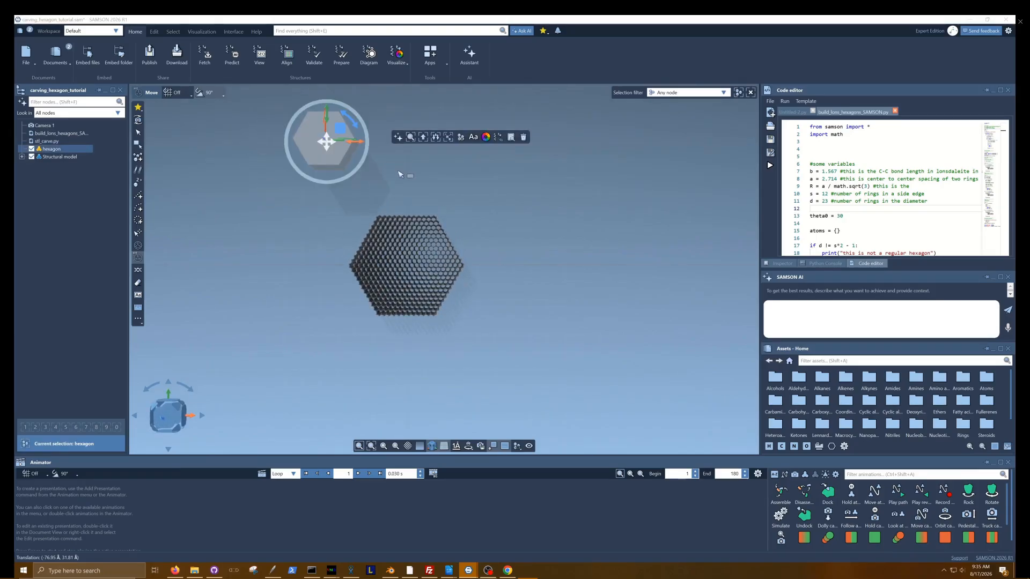
pyautogui.click(154, 32)
pyautogui.click(279, 55)
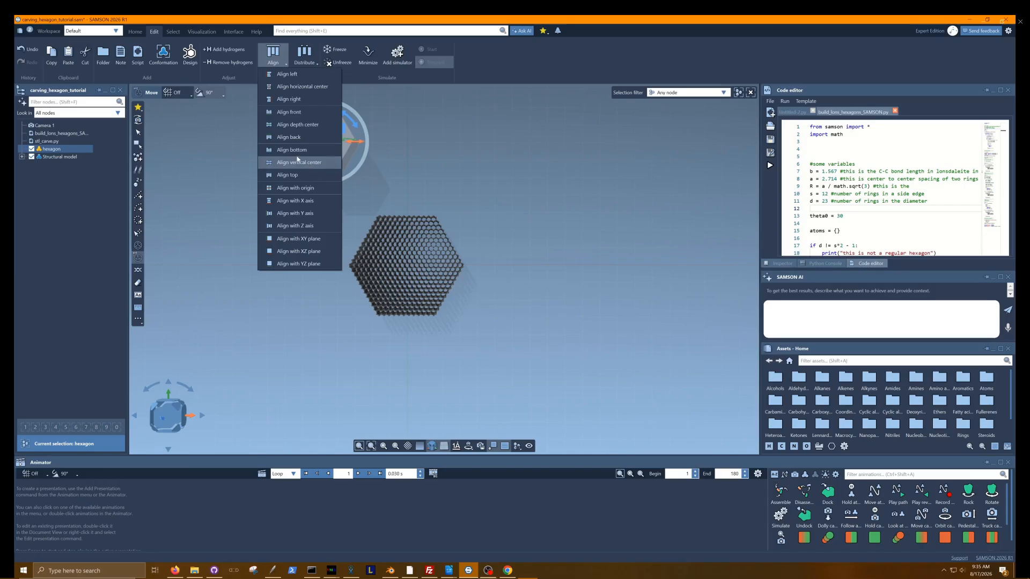
pyautogui.click(295, 188)
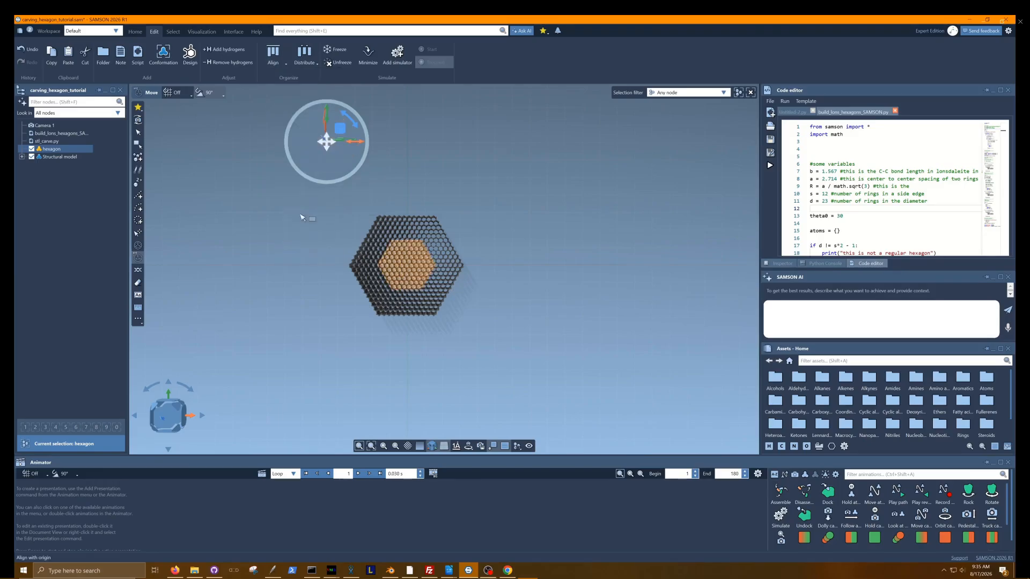
pyautogui.click(409, 370)
pyautogui.moveTo(422, 365); pyautogui.dragTo(433, 257, button='right')
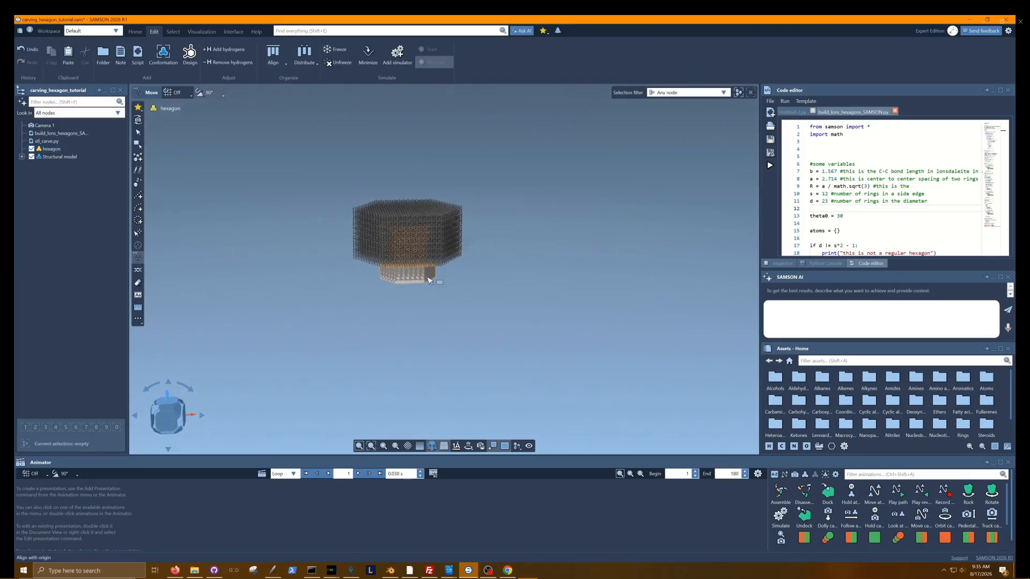
# Raise the hexagon mesh along Z so it protrudes above the atom block, with a final shift of about 10.3 Å.
pyautogui.click(429, 280)
pyautogui.moveTo(411, 236); pyautogui.dragTo(414, 200)
pyautogui.moveTo(450, 315)
pyautogui.mouseDown(button='right')
pyautogui.moveTo(454, 278)
pyautogui.moveTo(460, 306)
pyautogui.mouseUp(button='right')
pyautogui.moveTo(405, 197); pyautogui.dragTo(411, 182)
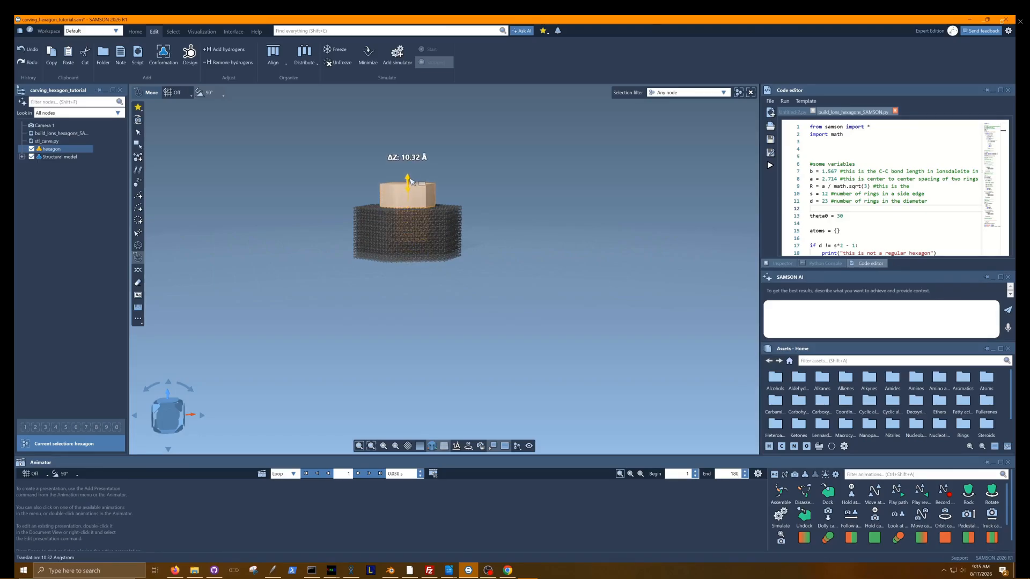
pyautogui.moveTo(528, 187); pyautogui.dragTo(514, 216, button='right')
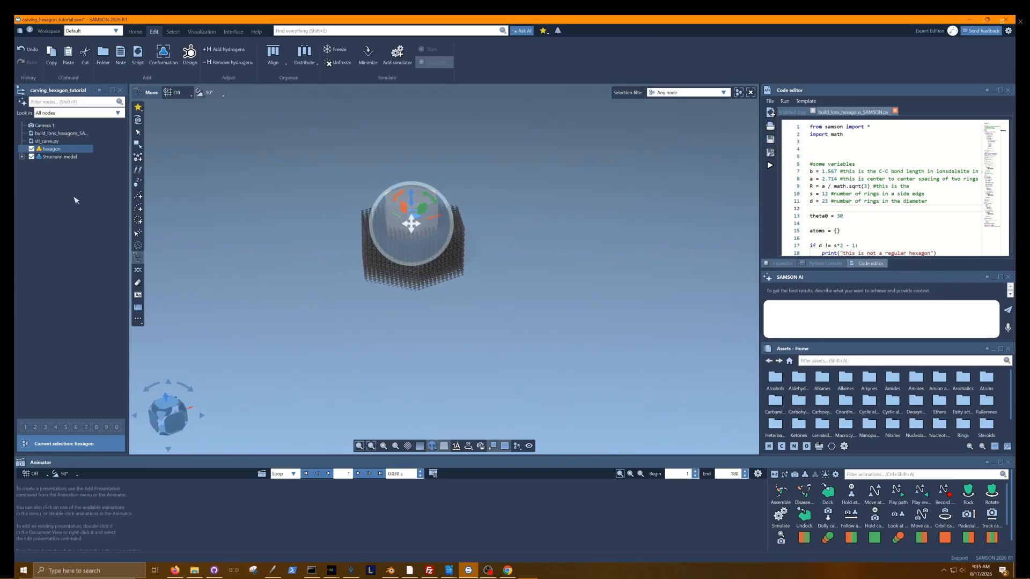
# Open the stl_carve.py script from the document for editing and look through its code.
pyautogui.click(51, 141)
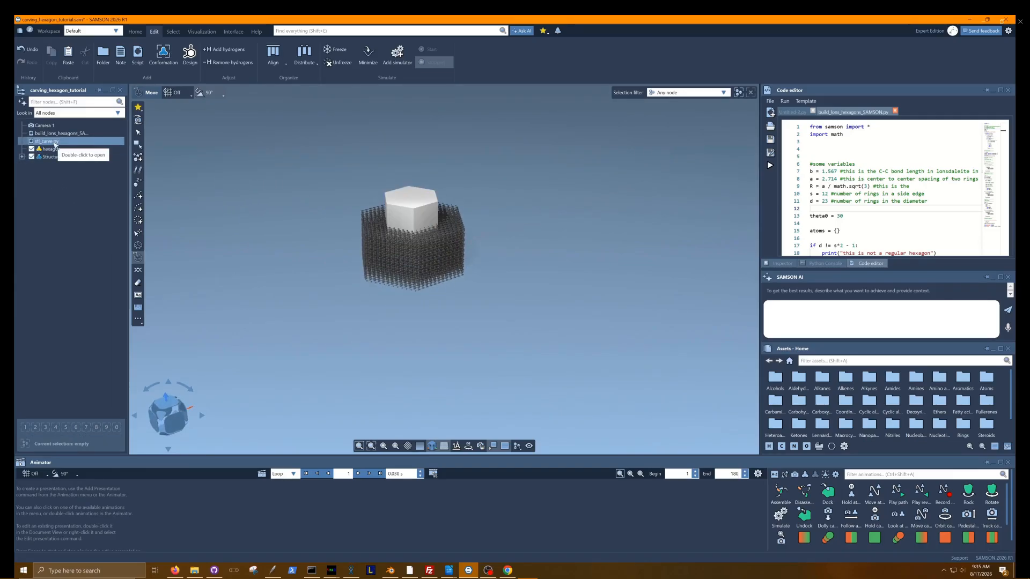
pyautogui.rightClick(54, 144)
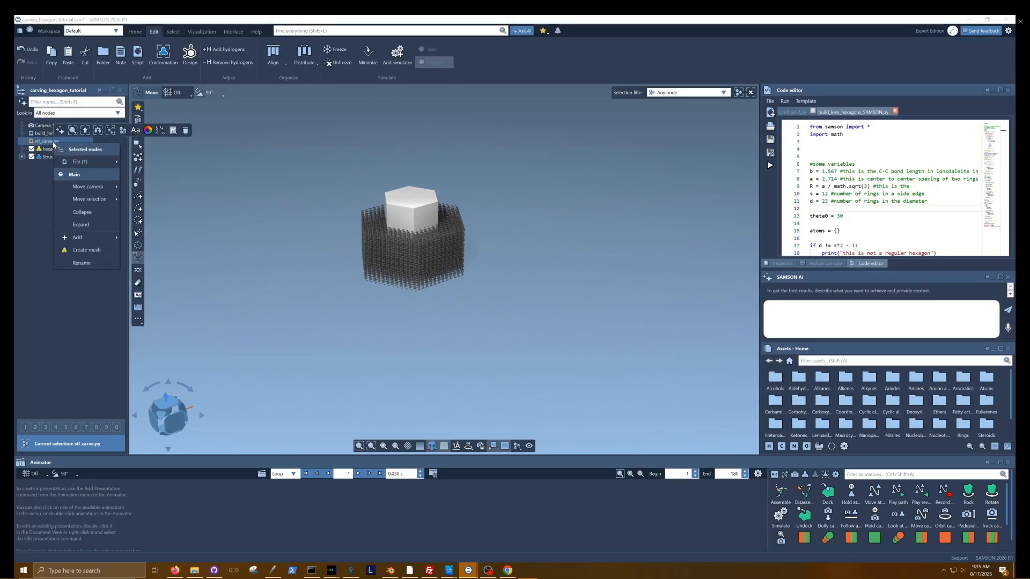
pyautogui.moveTo(79, 164)
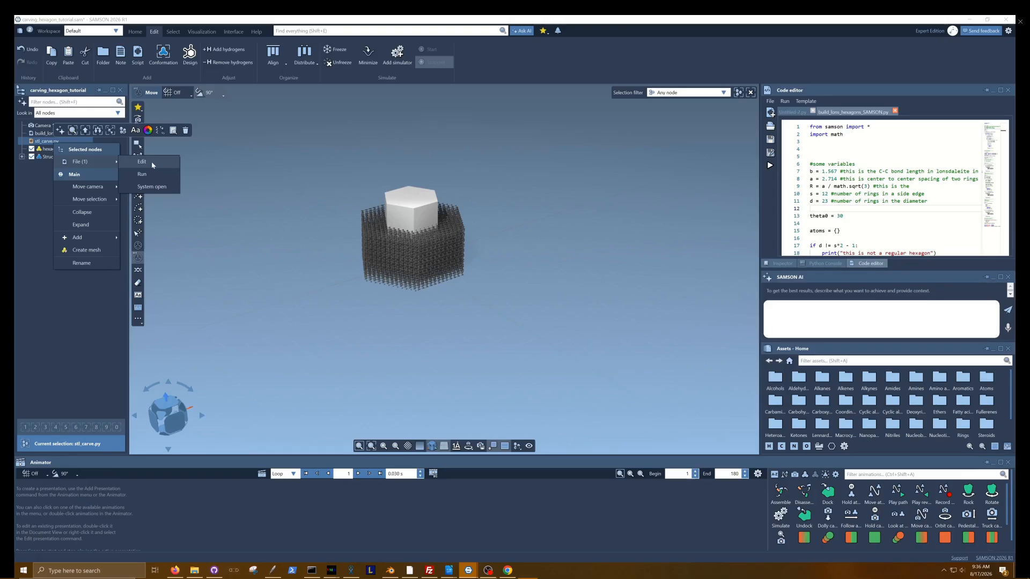
pyautogui.click(142, 162)
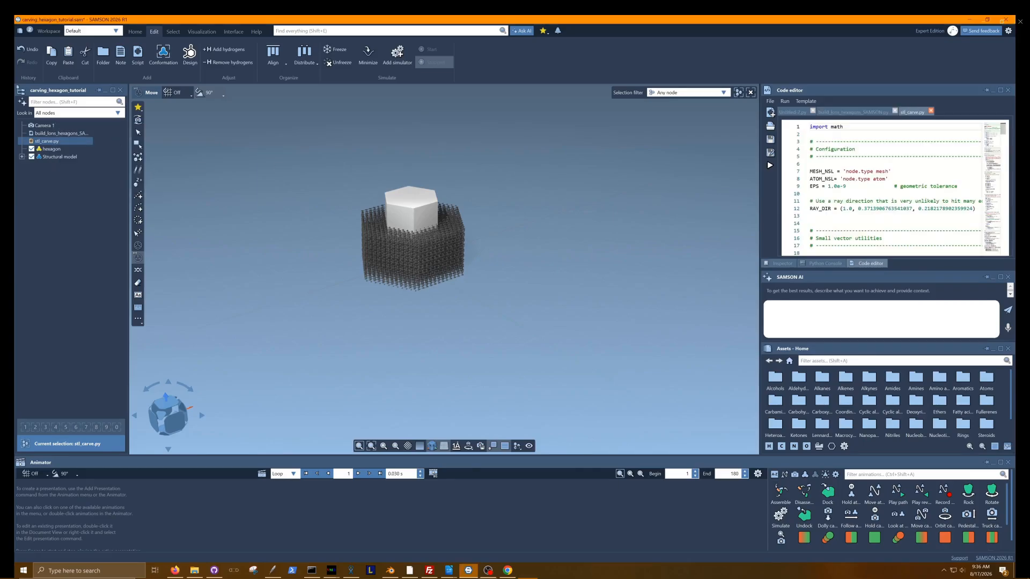
pyautogui.moveTo(1004, 130); pyautogui.dragTo(1007, 161)
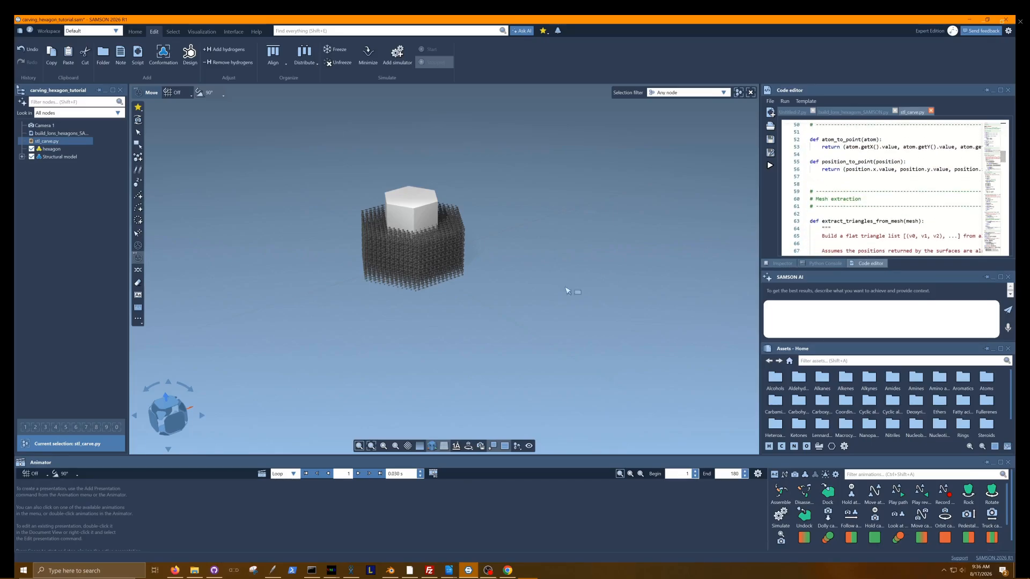
# Run the stl_carve.py script to sort the block's atoms into groups inside and outside the hexagon mesh.
pyautogui.moveTo(428, 352); pyautogui.dragTo(430, 328, button='right')
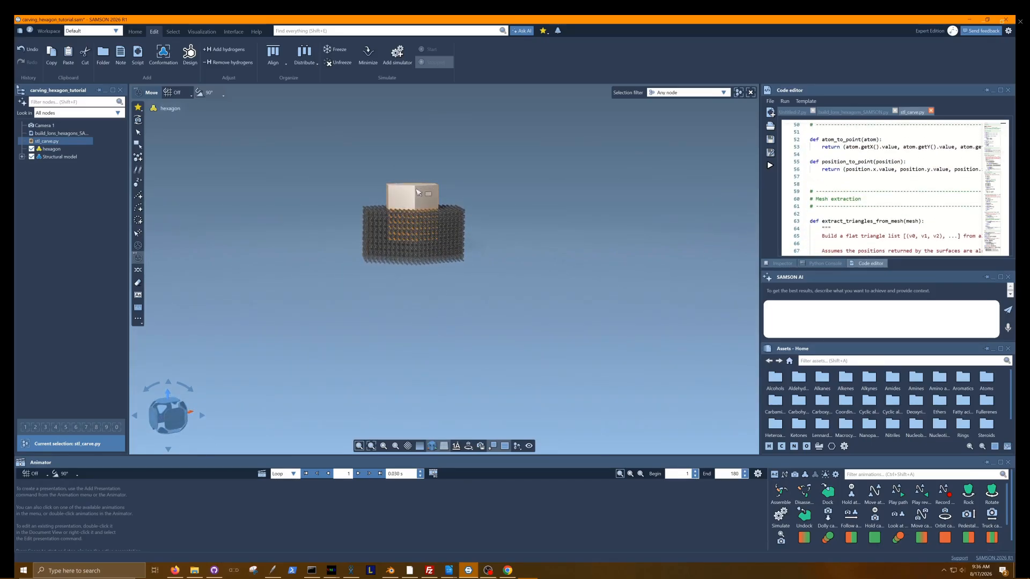
pyautogui.moveTo(547, 173); pyautogui.dragTo(547, 194, button='right')
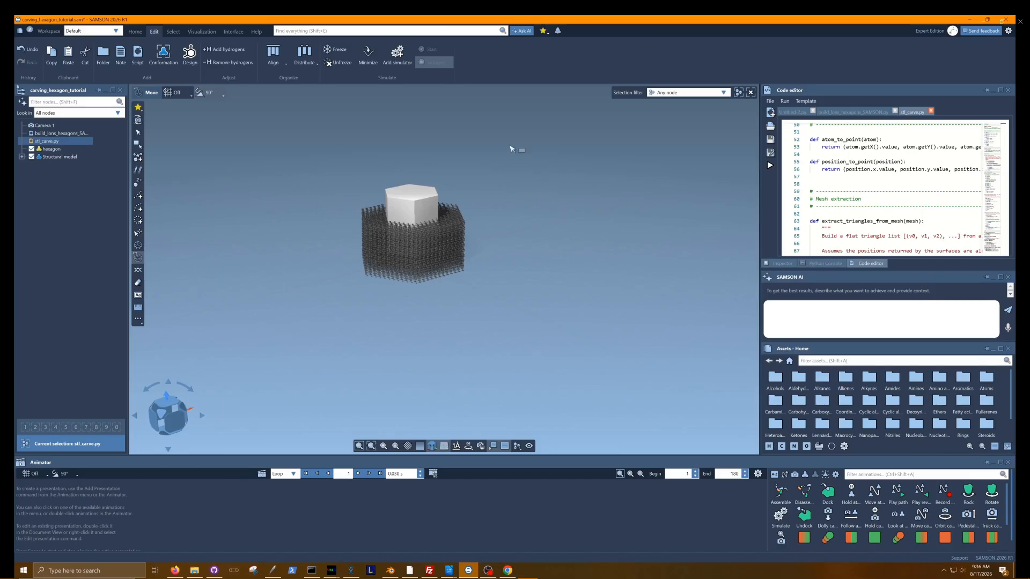
pyautogui.moveTo(518, 172); pyautogui.dragTo(516, 220, button='middle')
pyautogui.scroll(3, 517, 220)
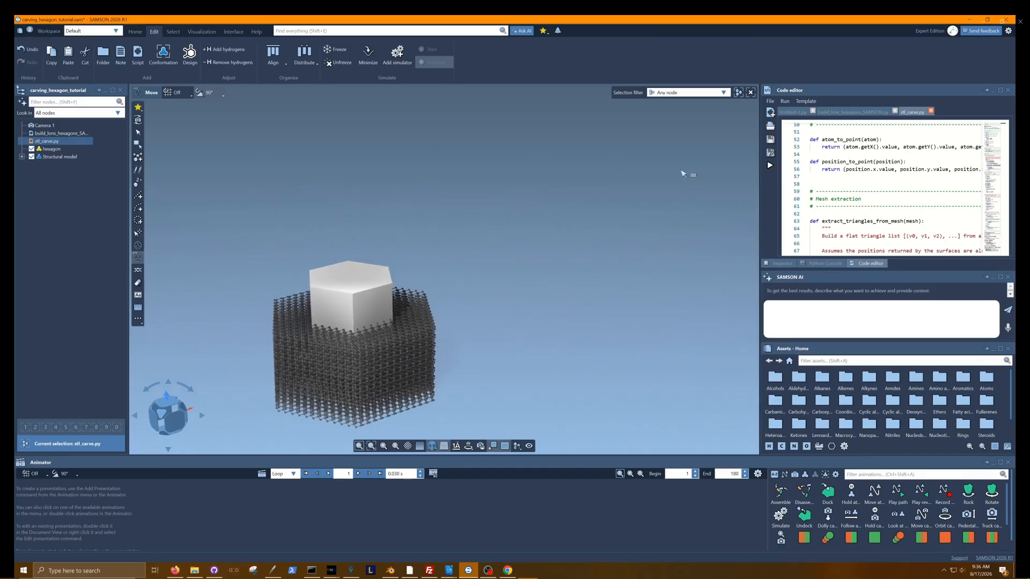
pyautogui.click(771, 166)
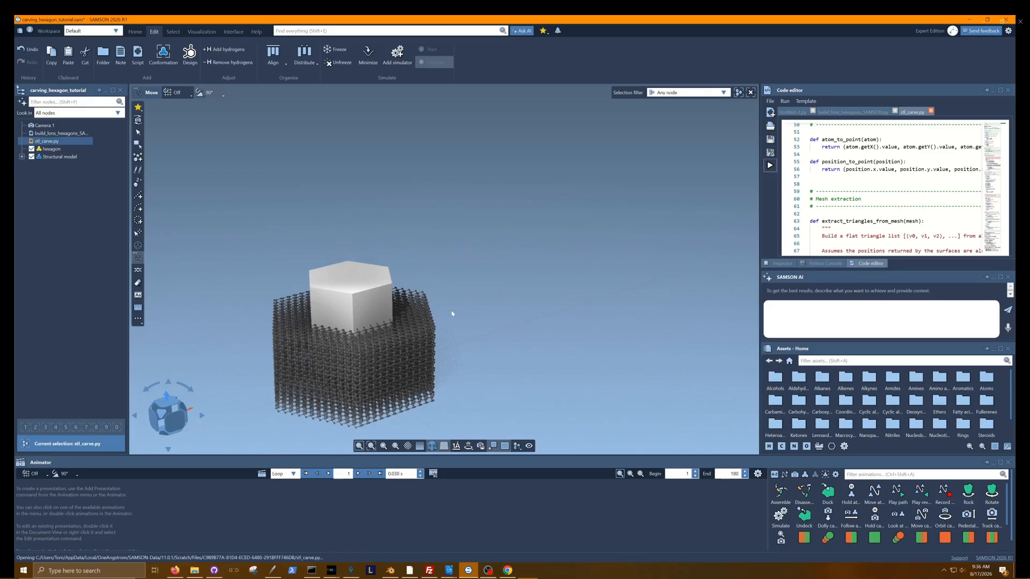
pyautogui.moveTo(451, 314); pyautogui.dragTo(499, 275, button='middle')
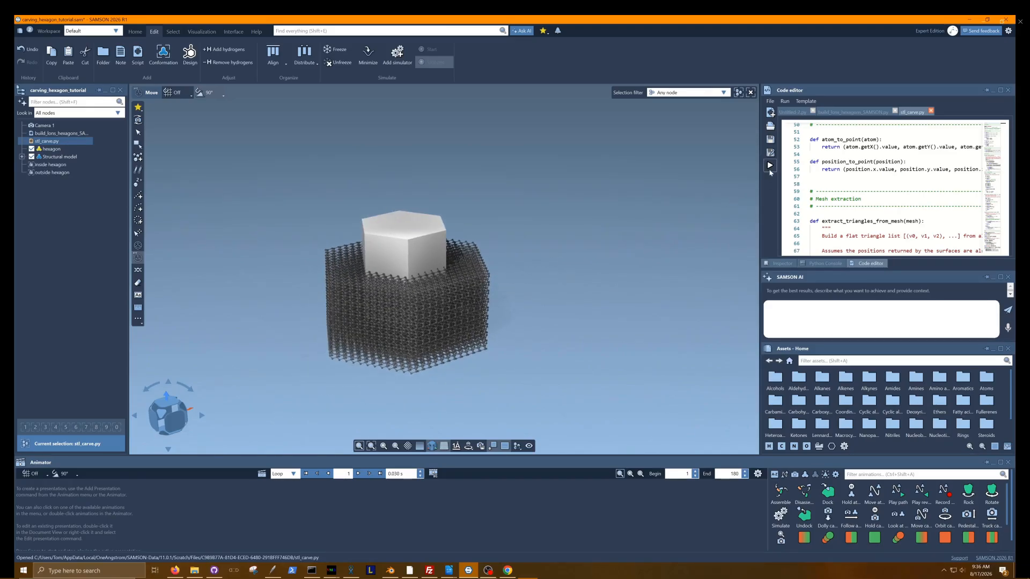
# Hide the hexagon mesh and select the atoms of the outside hexagon group to inspect them in the block.
pyautogui.click(47, 165)
pyautogui.click(50, 173)
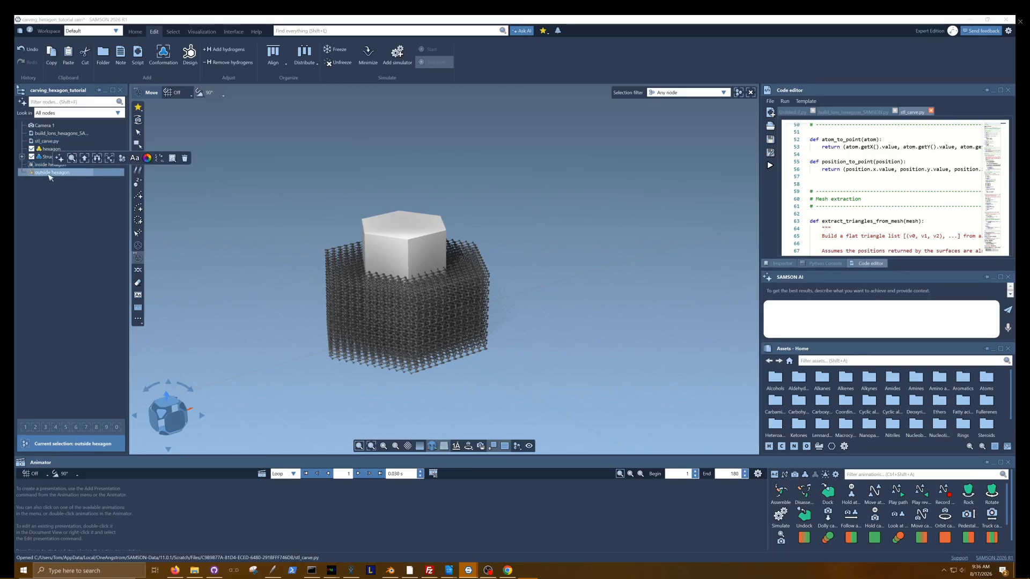
pyautogui.click(31, 149)
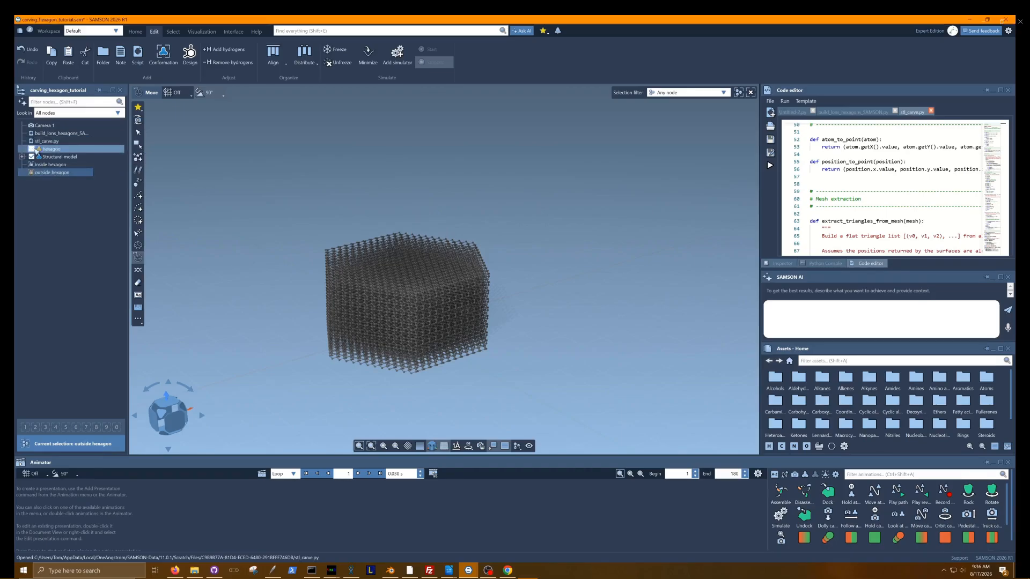
pyautogui.rightClick(66, 174)
pyautogui.click(95, 194)
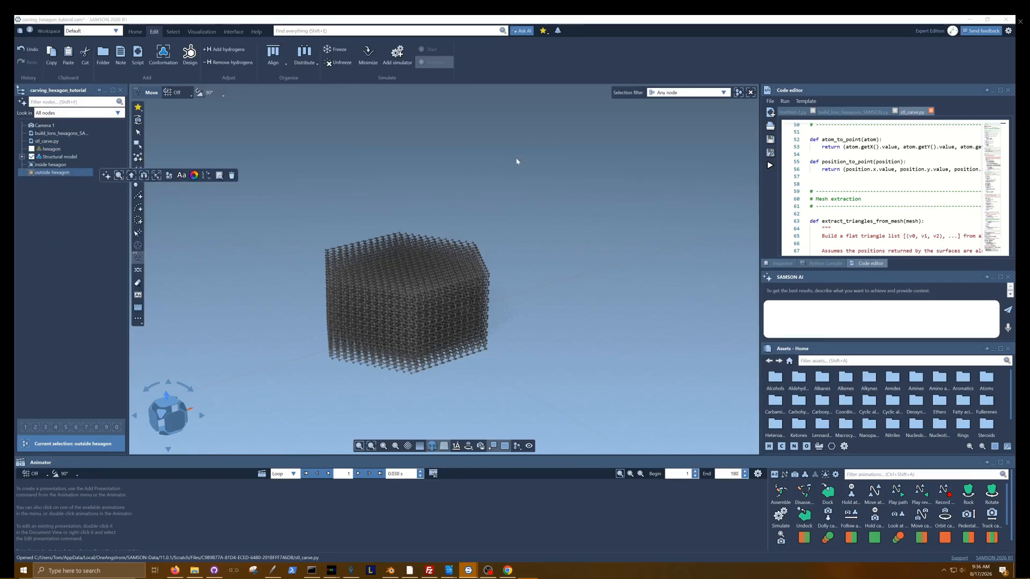
pyautogui.moveTo(517, 161)
pyautogui.mouseDown(button='right')
pyautogui.moveTo(527, 270)
pyautogui.moveTo(526, 156)
pyautogui.moveTo(535, 158)
pyautogui.mouseUp(button='right')
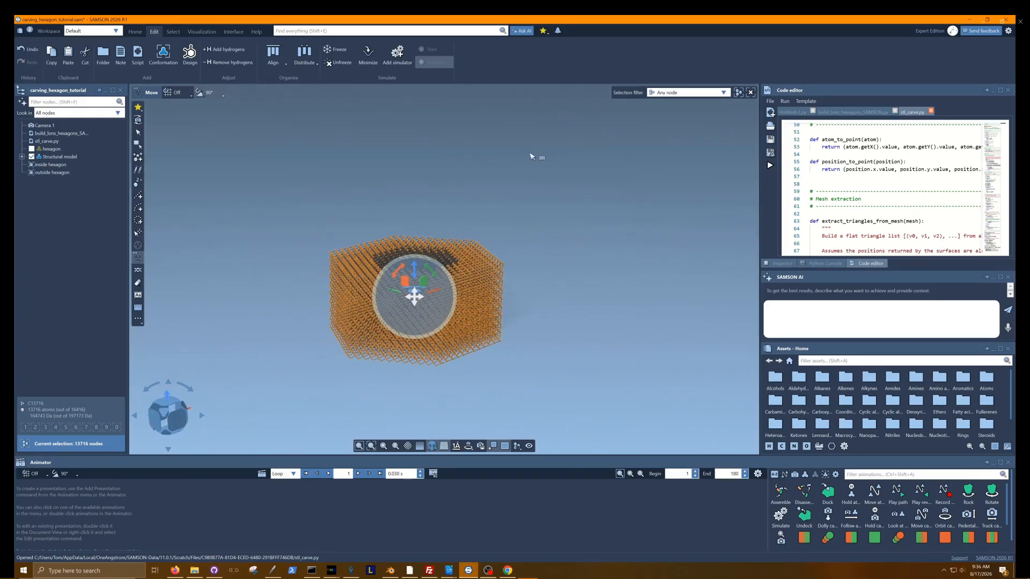
# Select the atoms of the inside hexagon group and delete them to carve a hexagonal cavity in the block.
pyautogui.click(58, 166)
pyautogui.rightClick(59, 167)
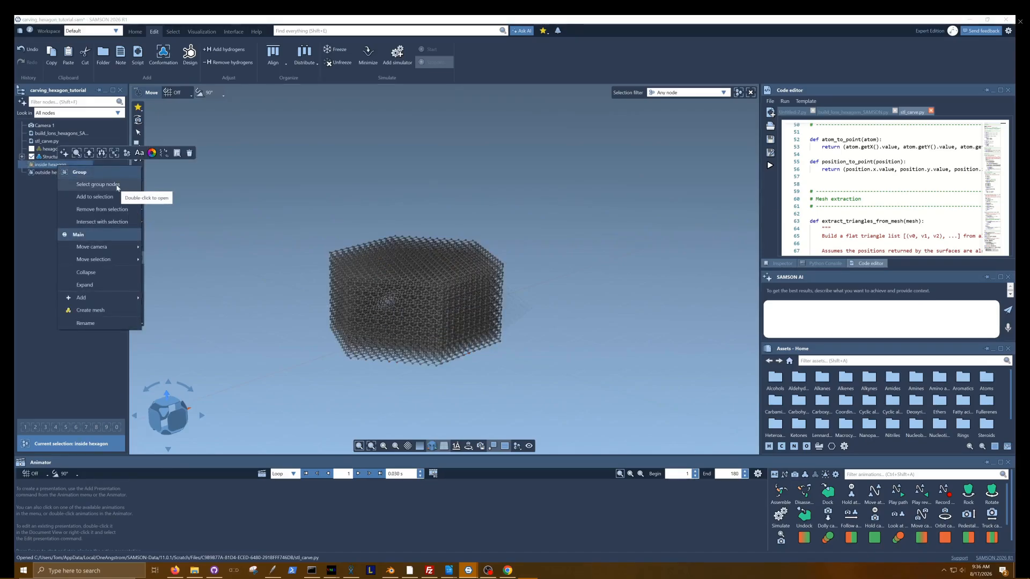
pyautogui.click(118, 188)
pyautogui.moveTo(477, 170); pyautogui.dragTo(249, 166, button='right')
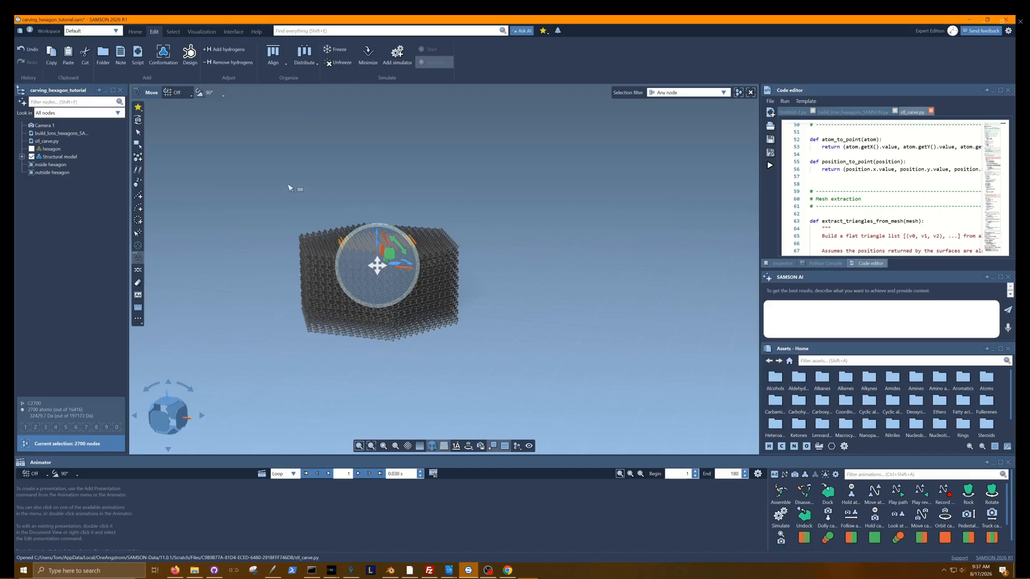
pyautogui.press('Delete')
pyautogui.moveTo(415, 183); pyautogui.dragTo(271, 324, button='middle')
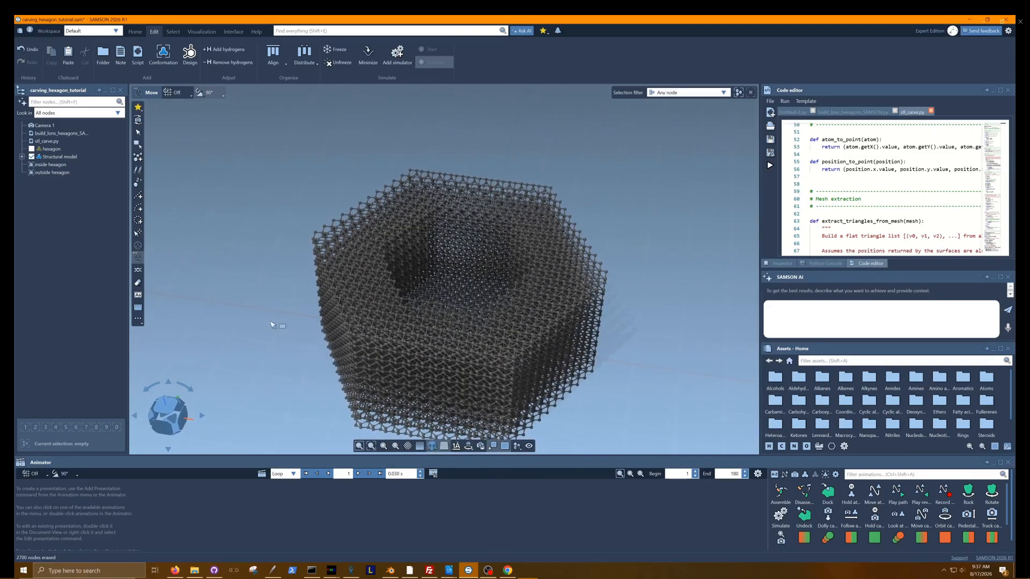
# Select the entire carved block and start its energy minimization, accepting the missing hydrogens and the large number of atoms.
pyautogui.scroll(-3, 220, 171)
pyautogui.moveTo(208, 129); pyautogui.dragTo(592, 381)
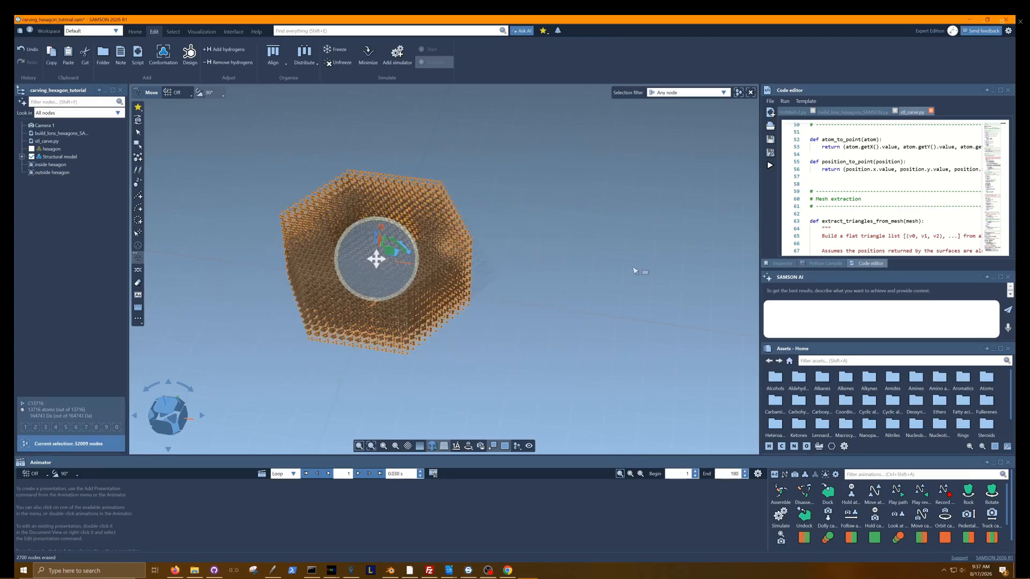
pyautogui.moveTo(1003, 158); pyautogui.dragTo(1004, 127)
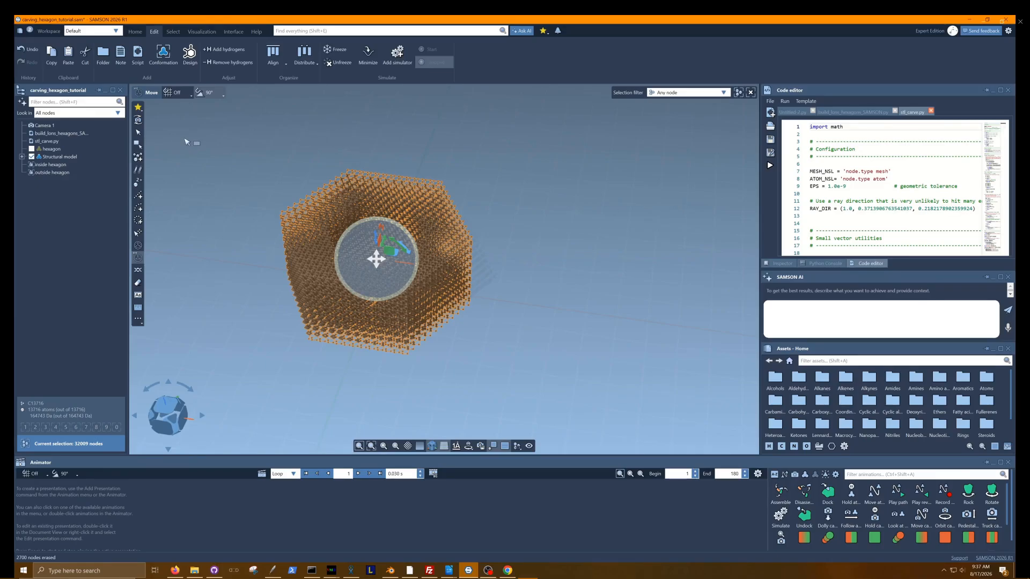
pyautogui.click(369, 61)
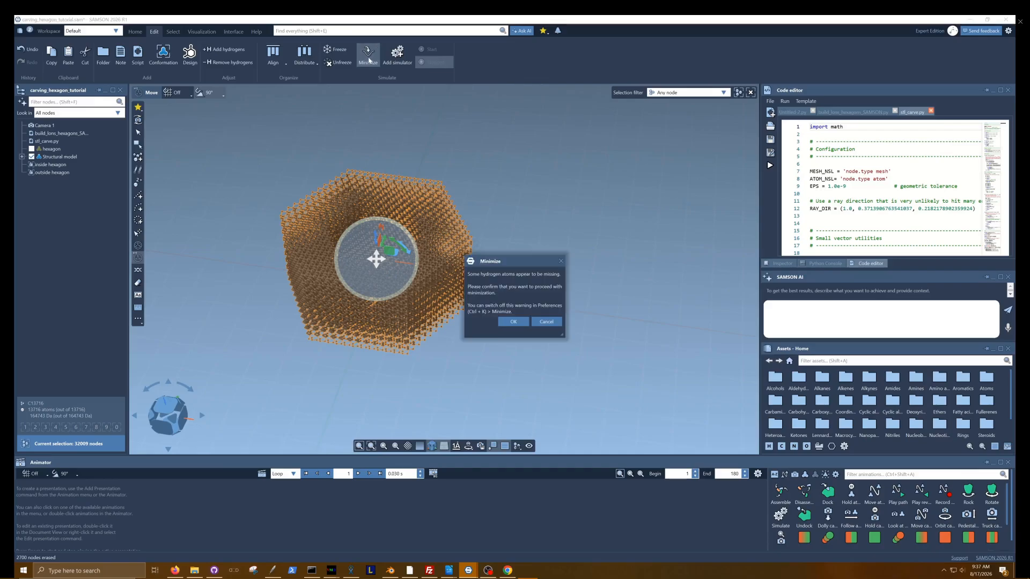
pyautogui.press('Return')
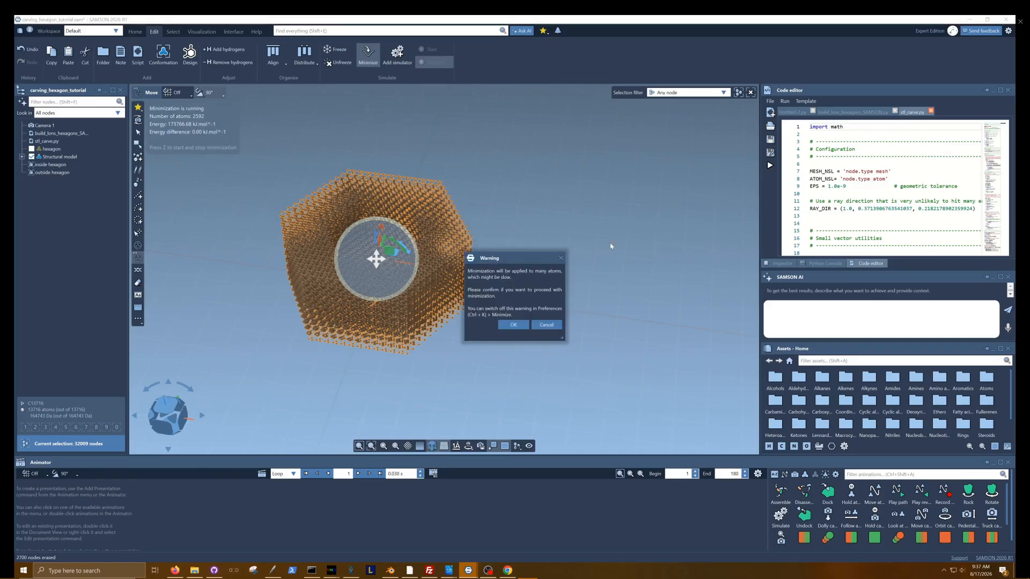
pyautogui.click(514, 324)
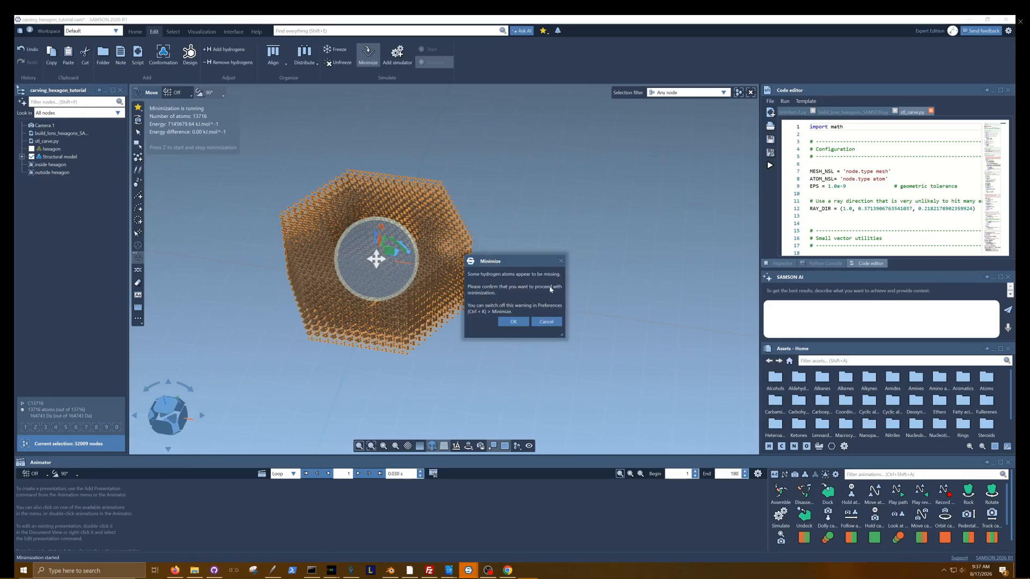
pyautogui.click(514, 322)
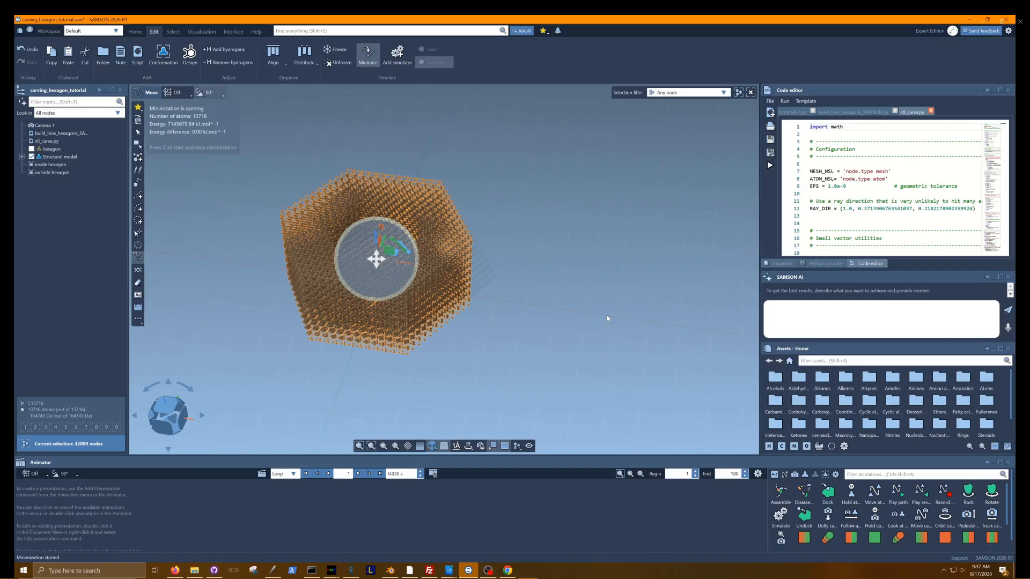